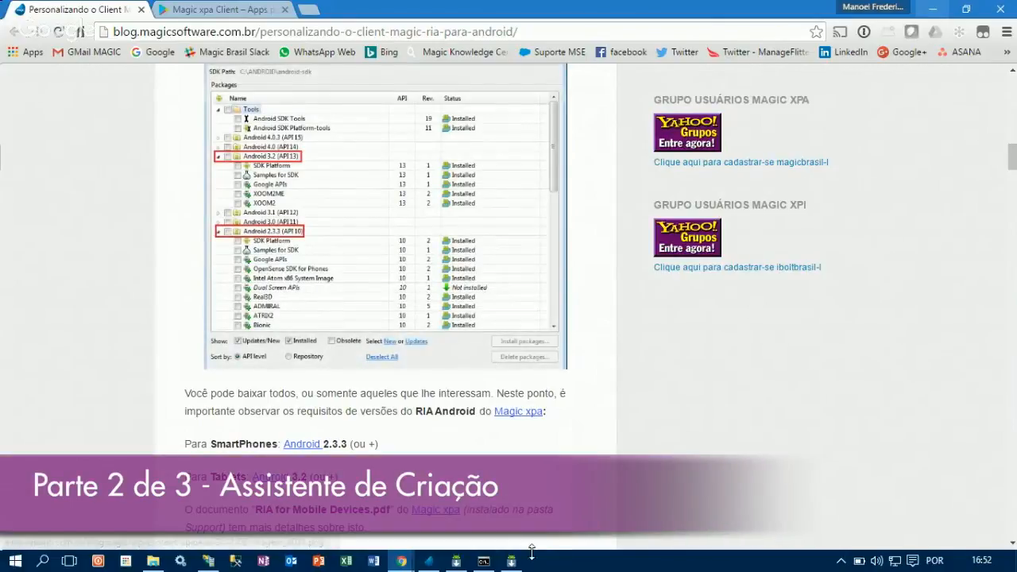
Step: Switch to File Explorer and view the xpa 3.1a RIAModules\Android folder and its Source subfolder
click(428, 561)
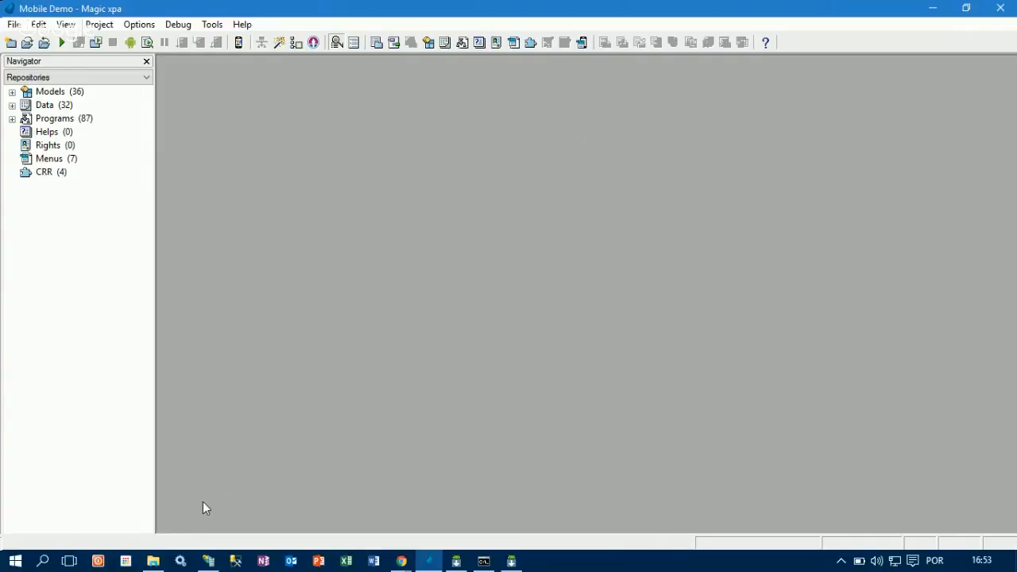
click(153, 560)
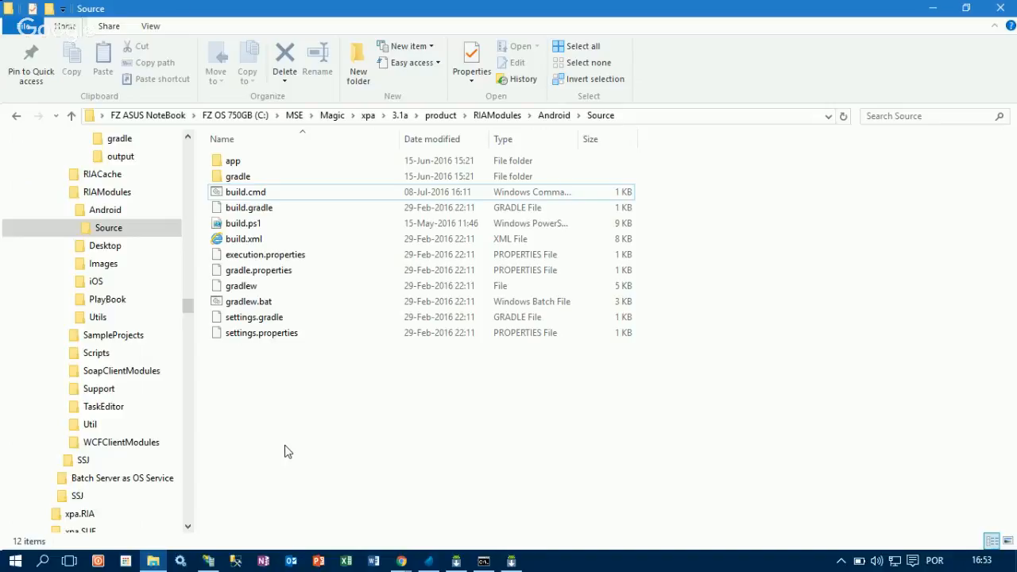
drag(188, 310, 189, 304)
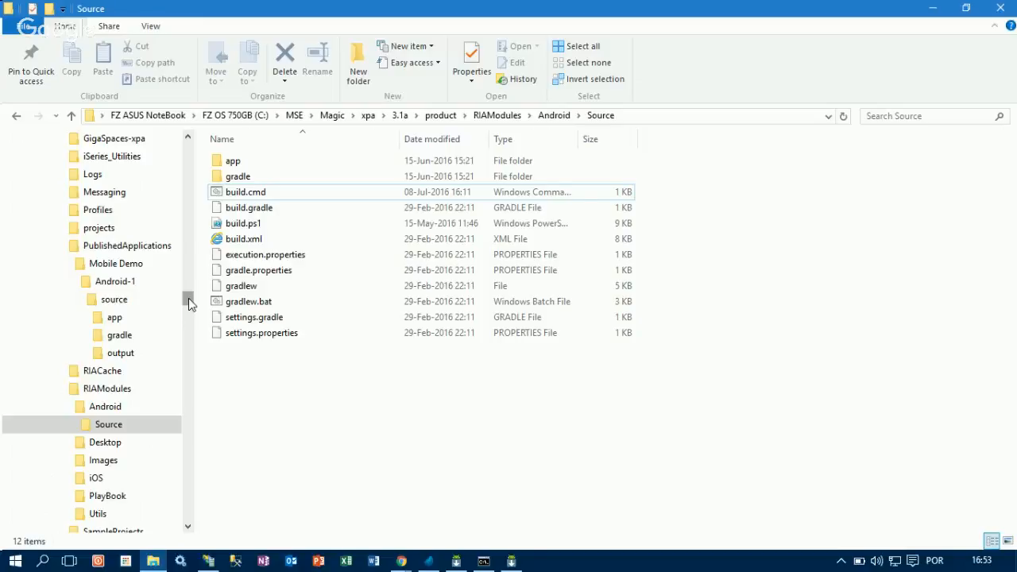
mouse_move(190, 292)
mouse_down()
mouse_move(188, 316)
mouse_move(191, 302)
mouse_up()
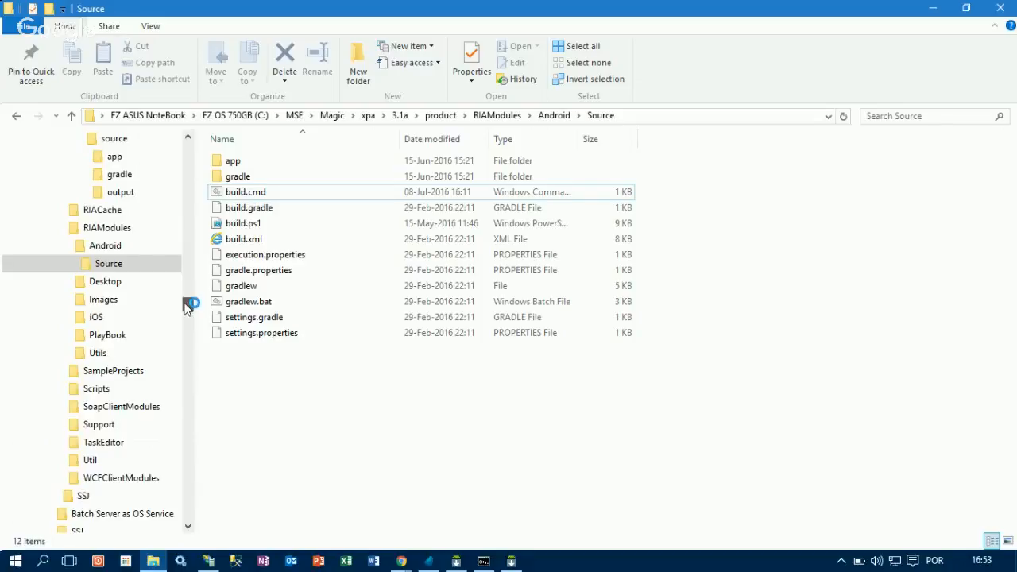
click(108, 247)
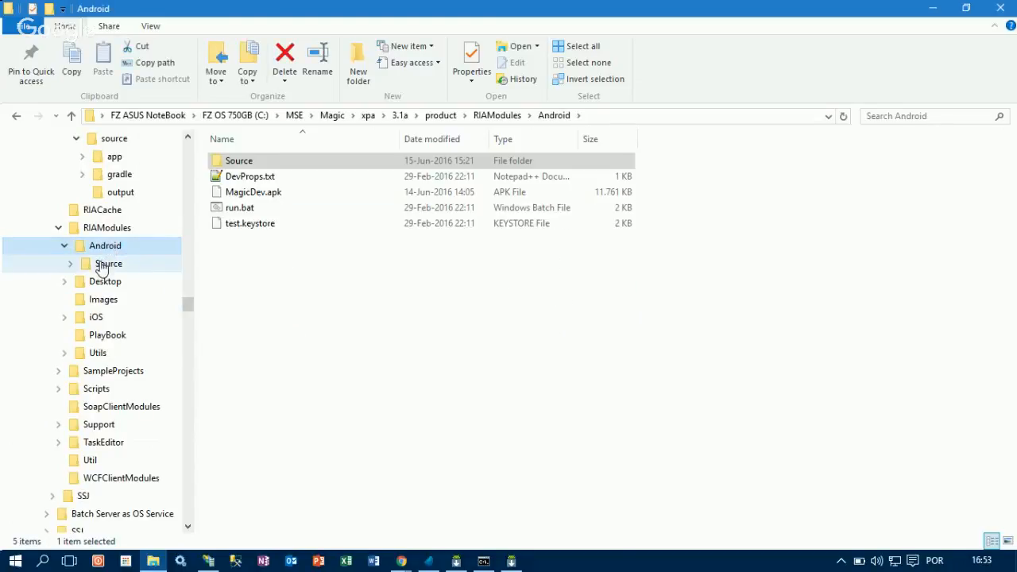
click(107, 263)
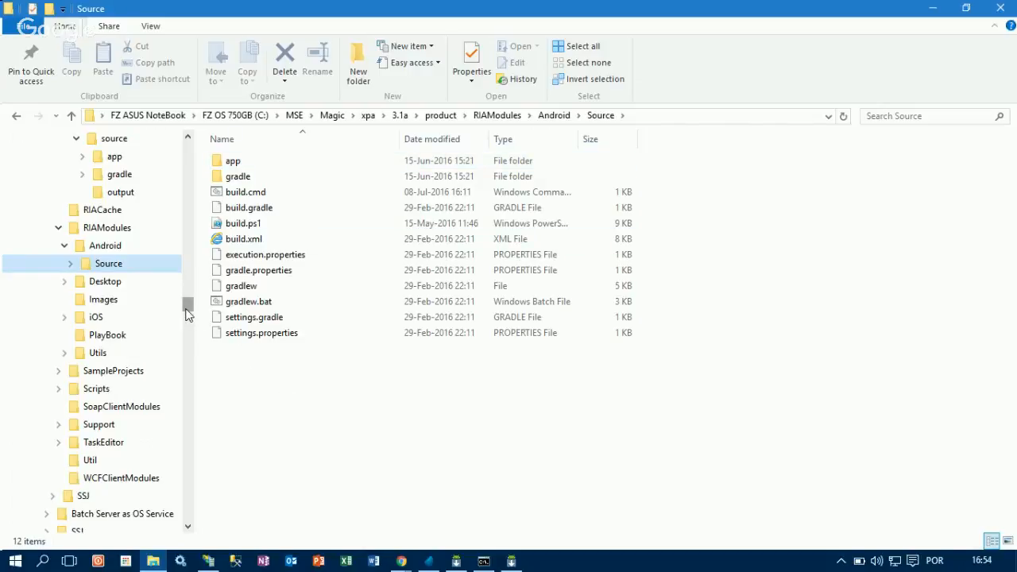
Step: Browse to the RIAModules folder of xpa 3.0a and open its Android folder in a new window
scroll(188, 310, up, 3)
scroll(188, 310, up, 8)
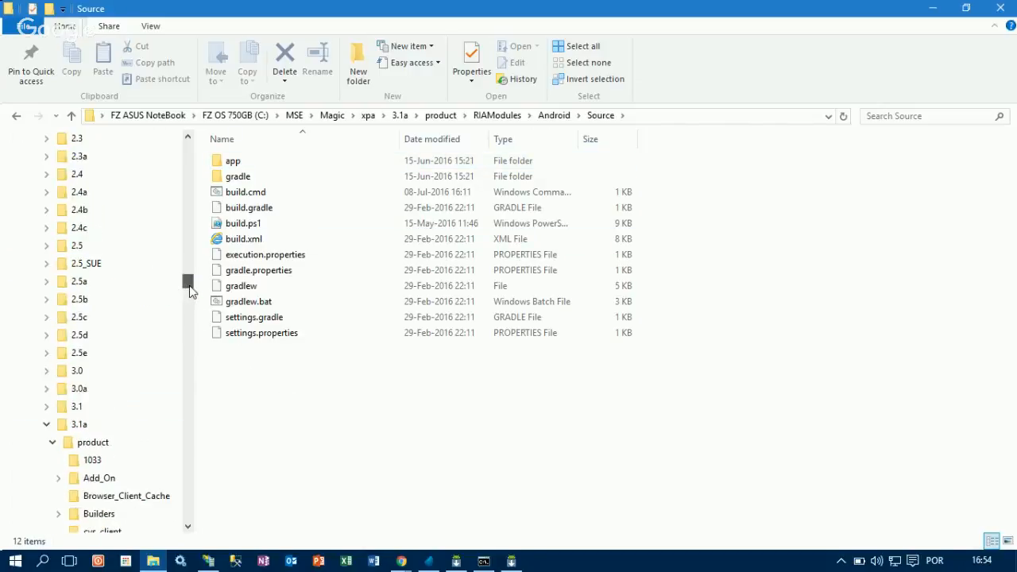
click(106, 388)
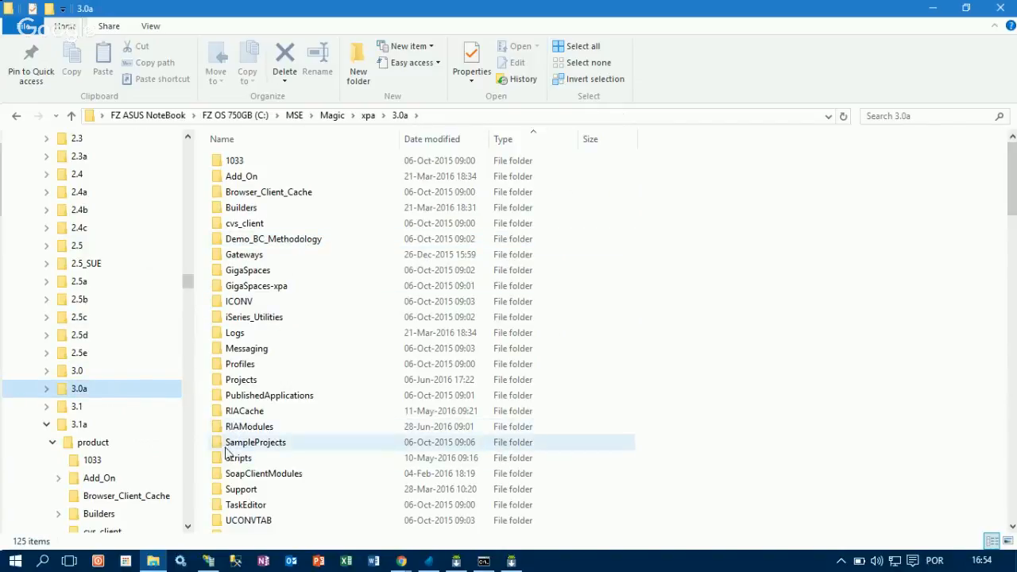
double_click(230, 428)
double_click(243, 162)
right_click(242, 162)
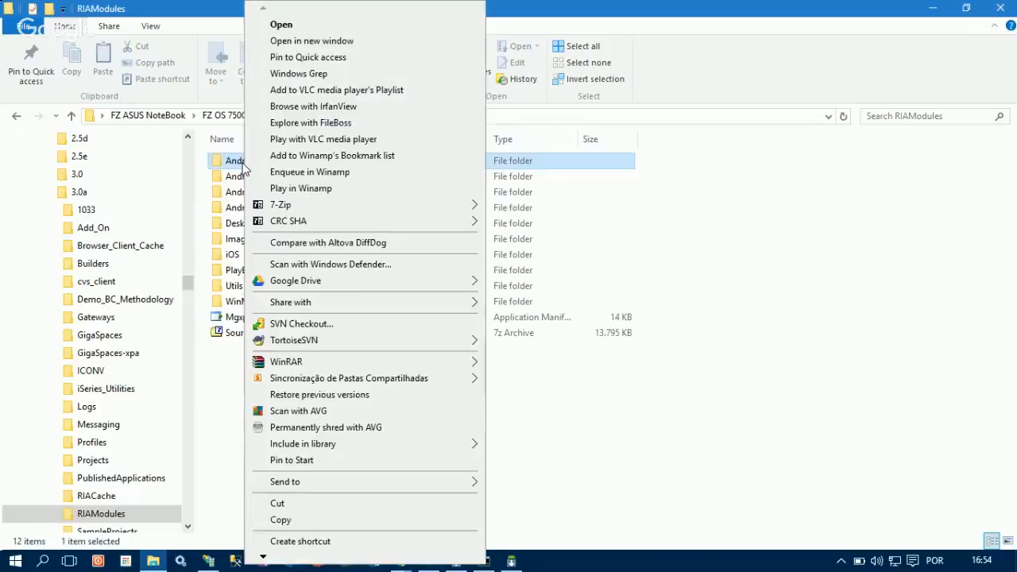
click(322, 42)
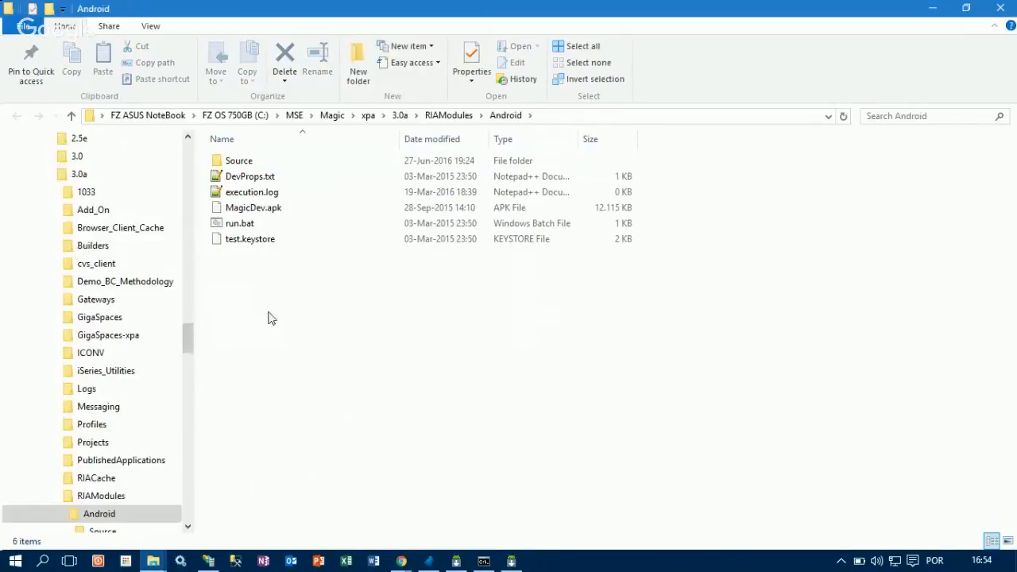
Step: Open the xpa 3.1a RIAModules\Android folder in the original window and compare it with the 3.0a one
click(155, 561)
click(80, 497)
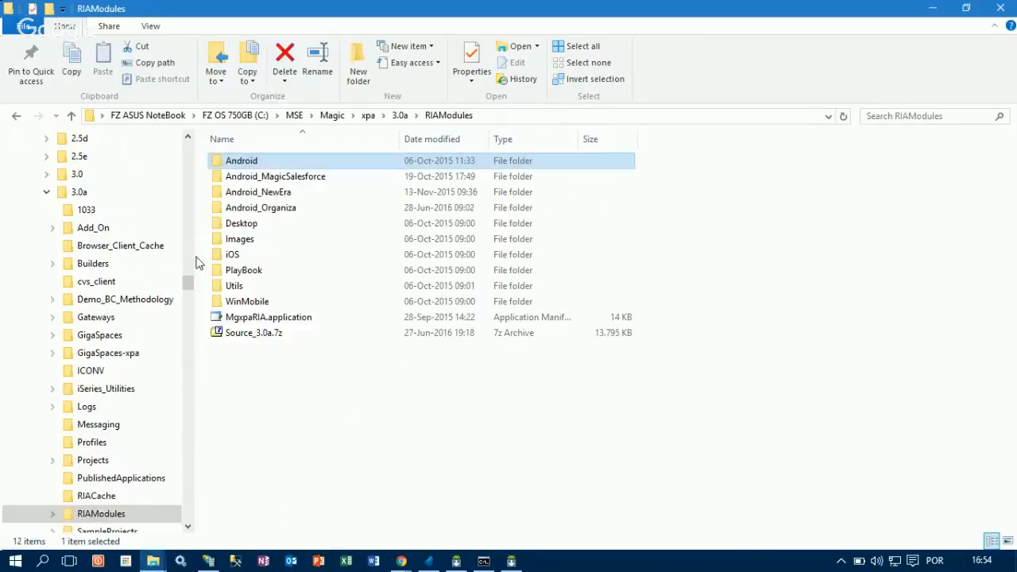
drag(188, 275, 186, 311)
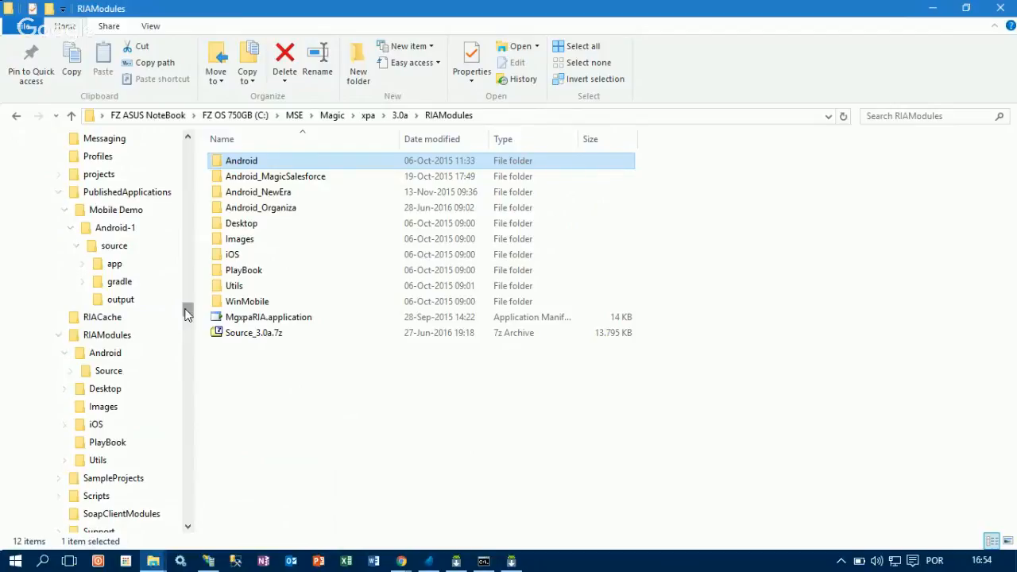
click(121, 356)
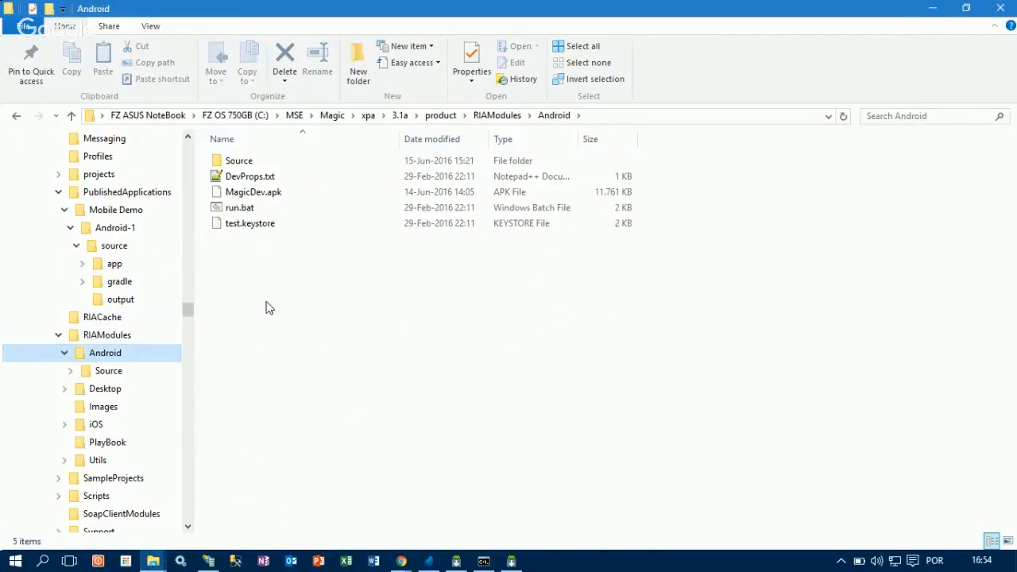
key(alt+Tab)
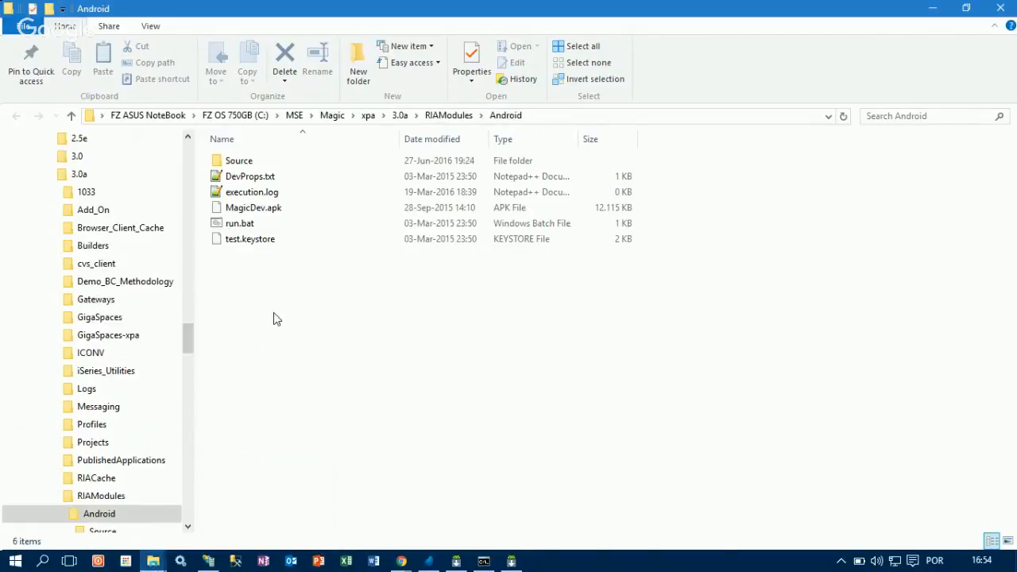
key(alt+Tab)
Step: Open the Source subfolder in both the 3.1a and 3.0a Android windows and compare their contents
click(221, 163)
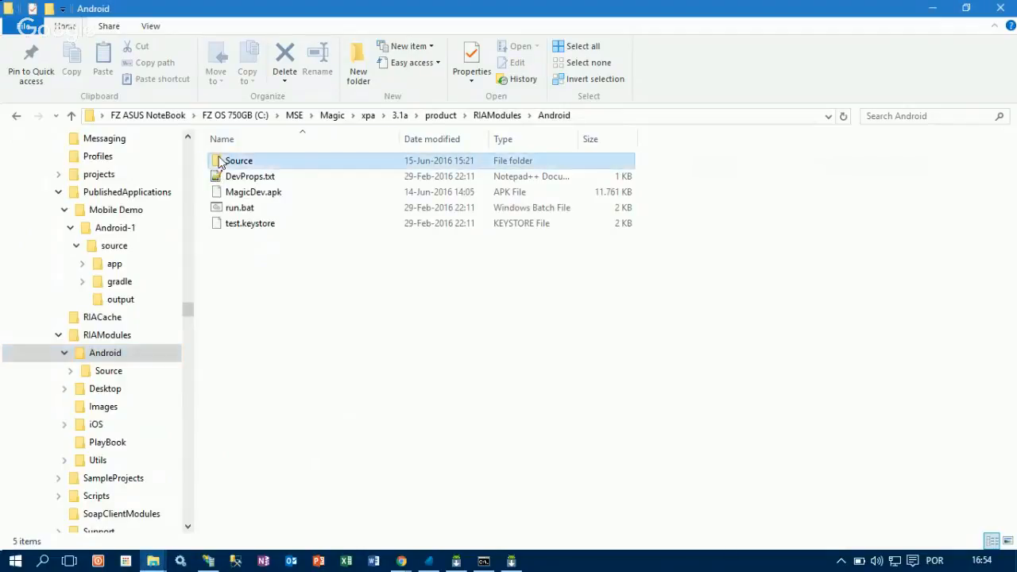
double_click(221, 163)
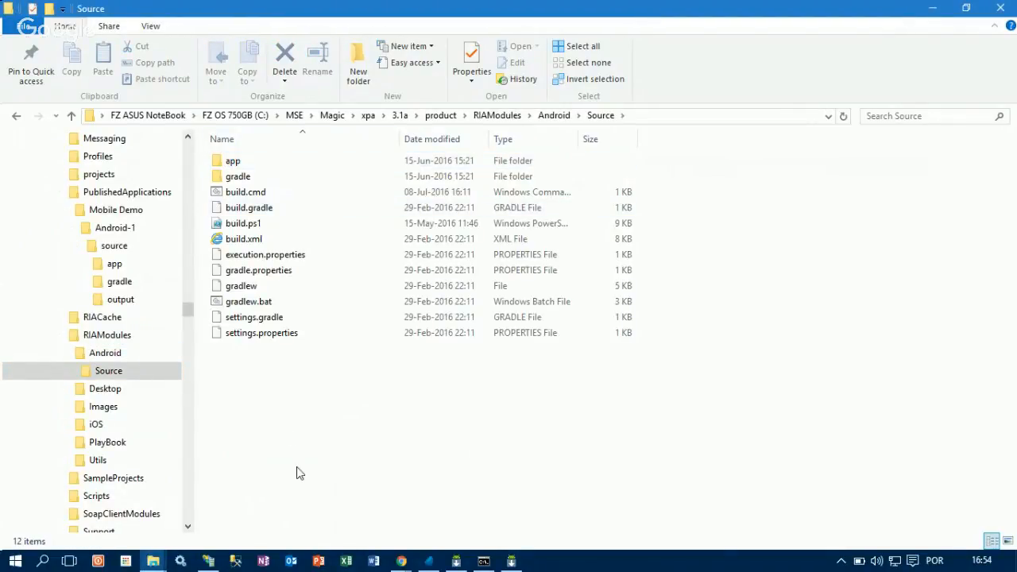
key(alt+Tab)
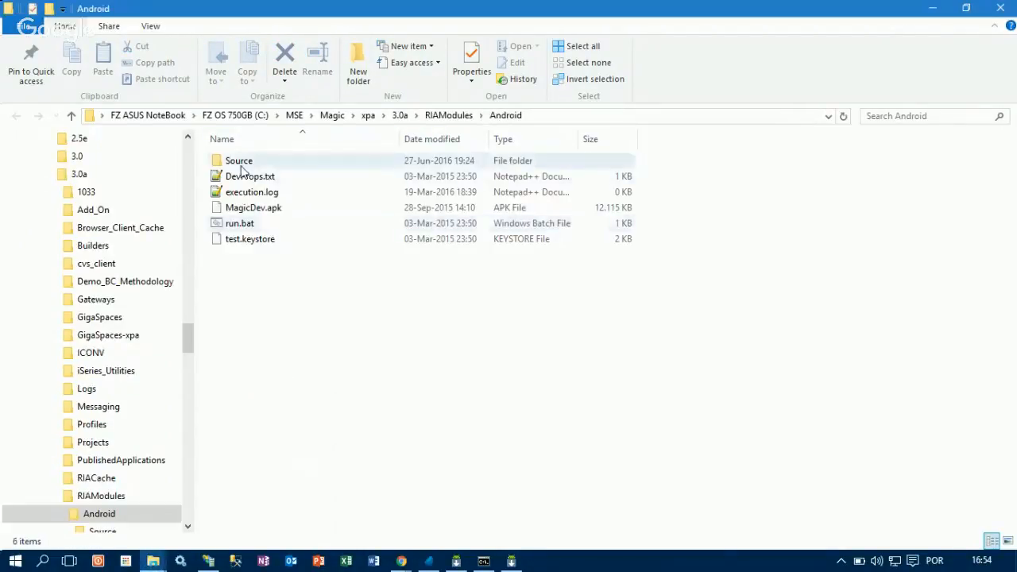
double_click(241, 166)
key(alt+Tab)
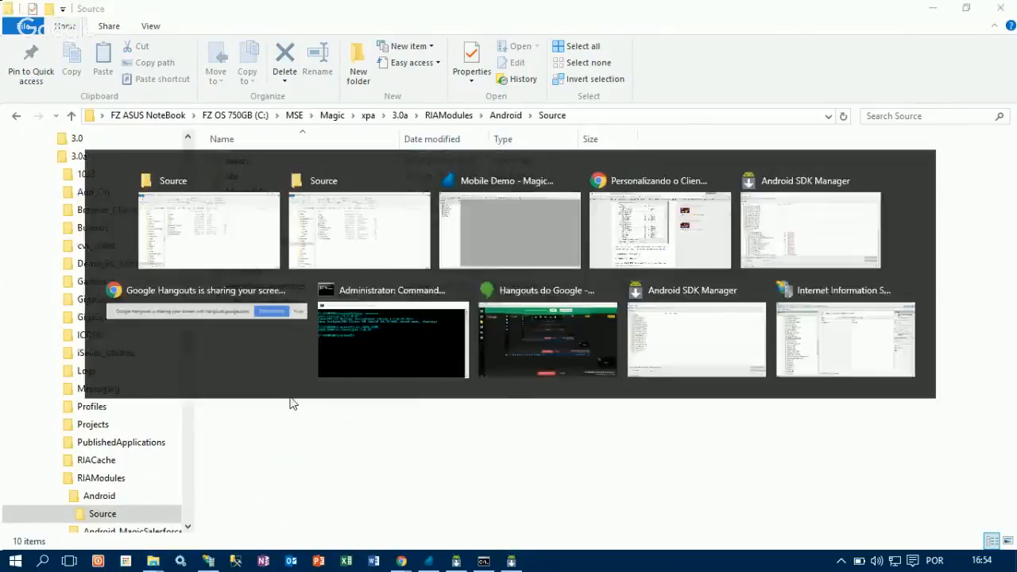
key(alt+Tab)
key(alt+Tab)
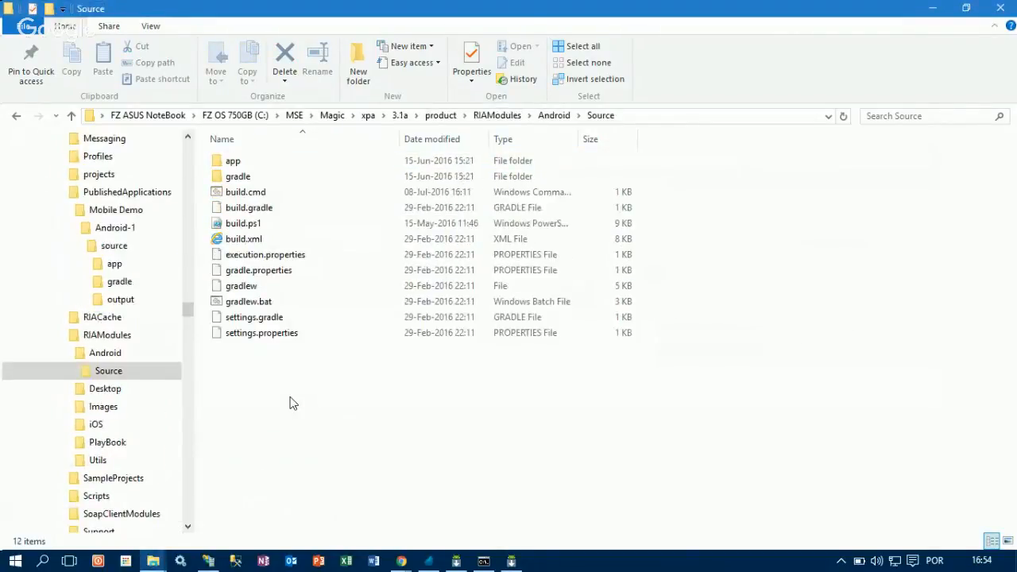
key(alt+Tab)
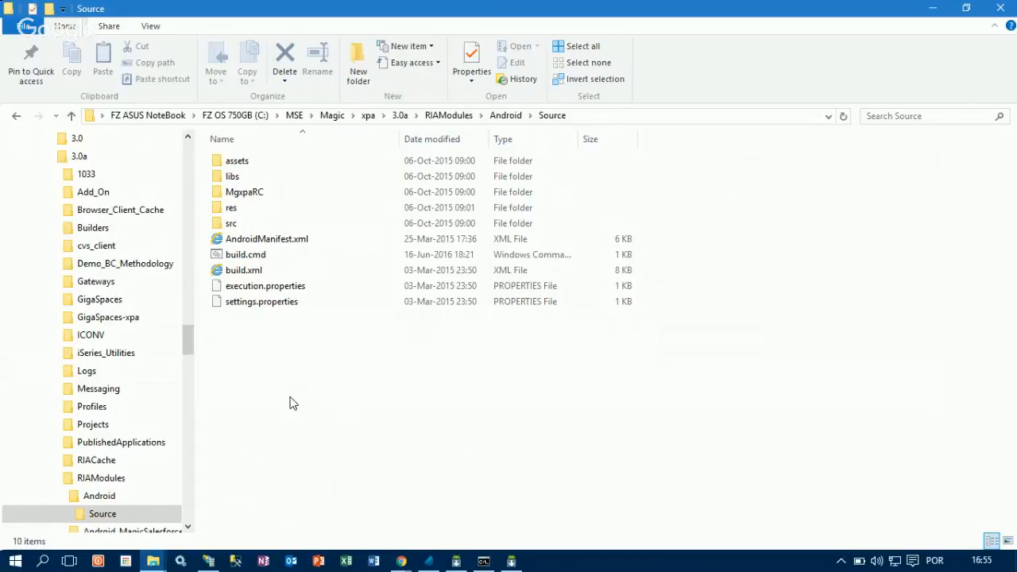
Step: Open build.cmd from the 3.0a Source folder in Notepad++, examine its commands and return to the folder
click(235, 257)
right_click(236, 259)
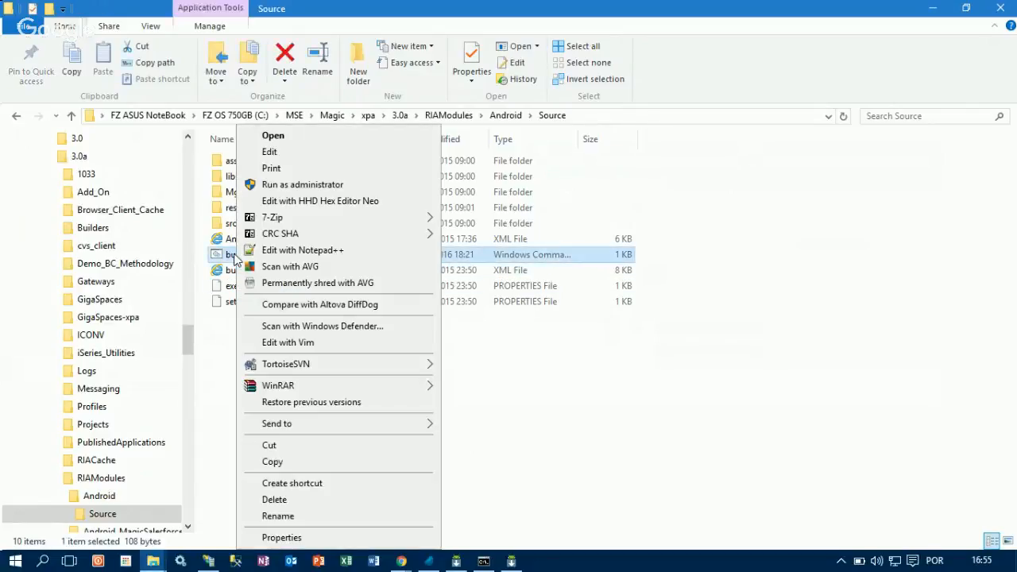
click(296, 251)
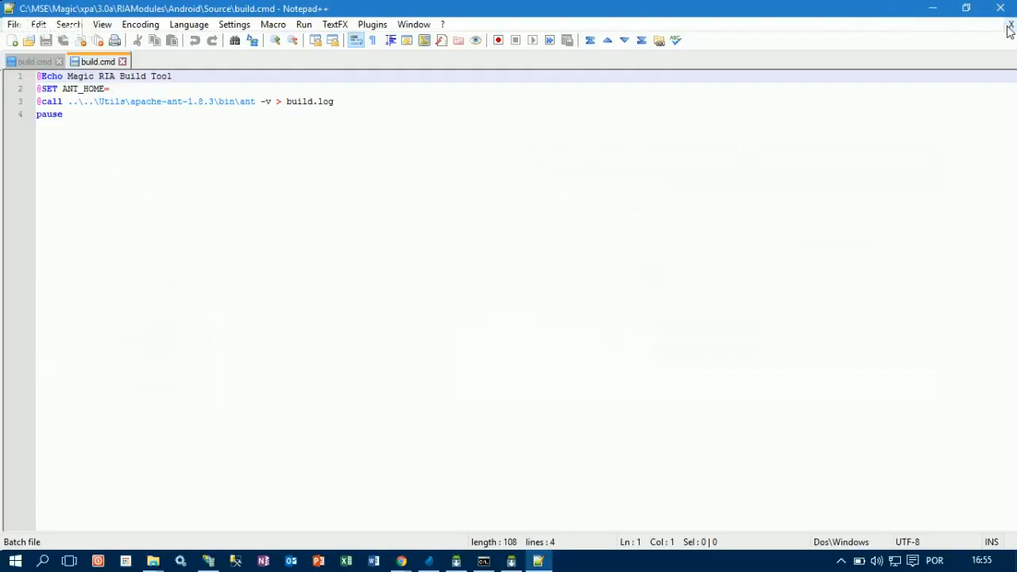
click(931, 8)
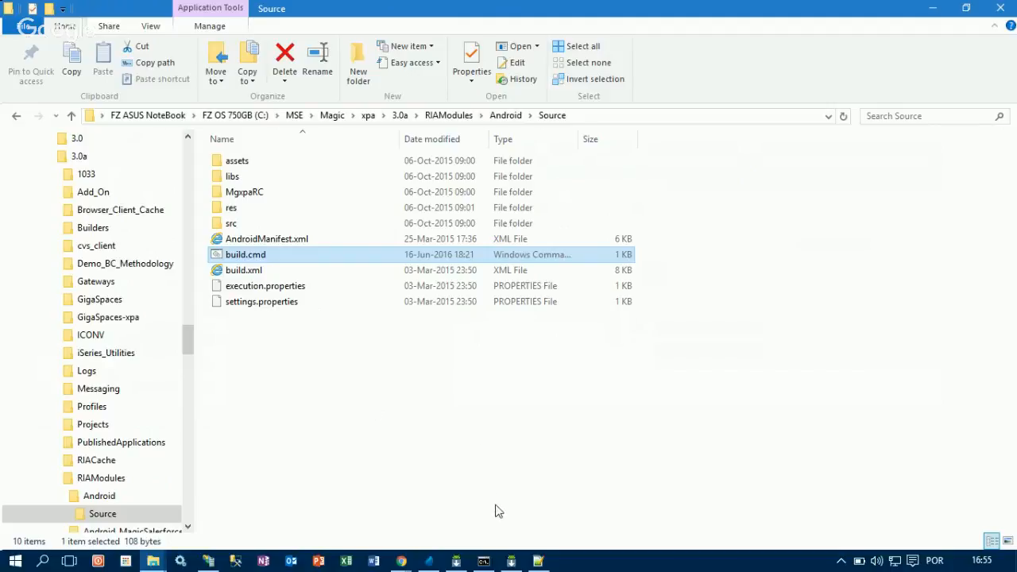
Step: Examine the 3.1a build.cmd in Notepad++, then return to the 3.1a Source folder in File Explorer
click(539, 561)
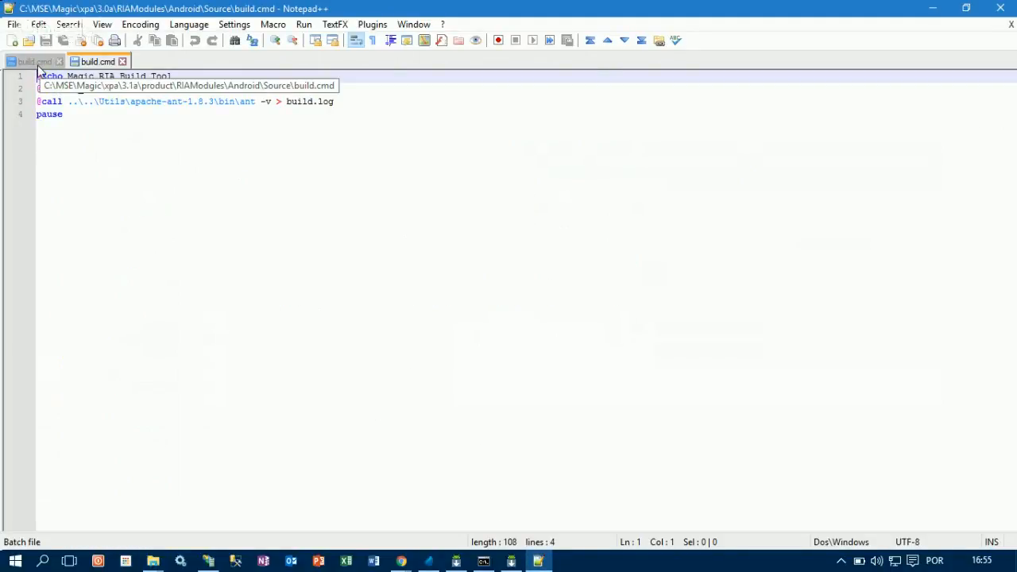
click(37, 65)
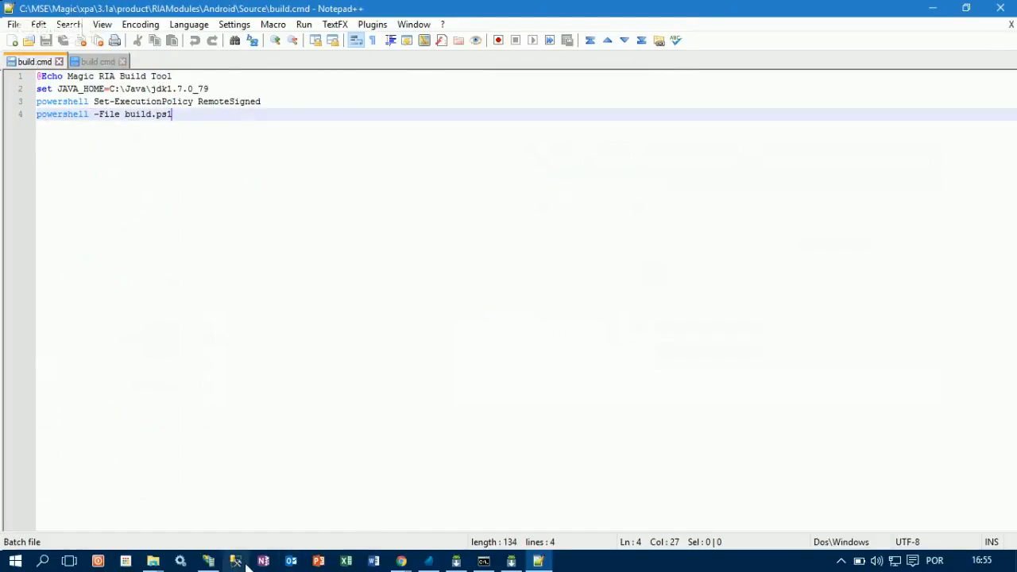
click(153, 561)
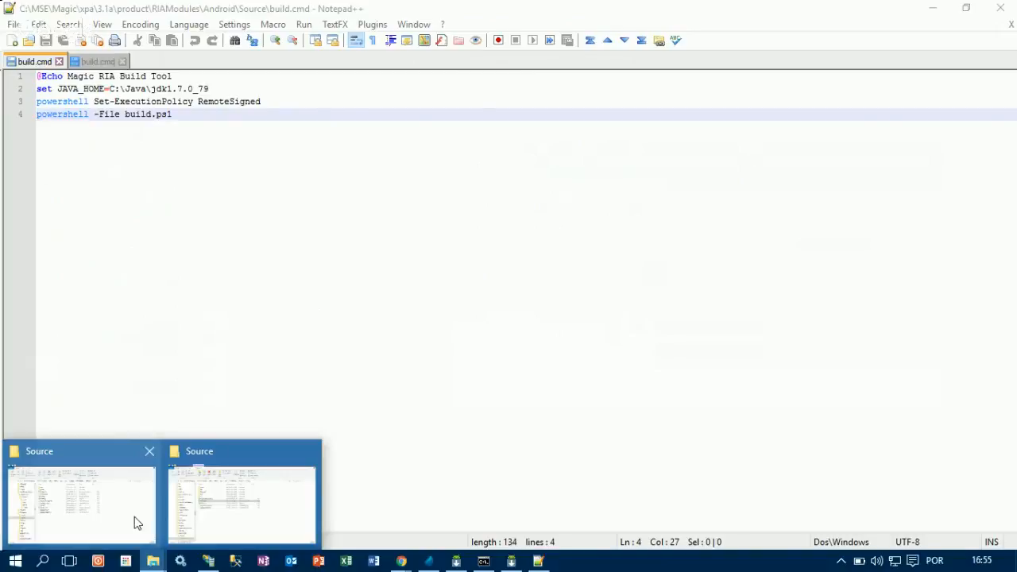
click(135, 523)
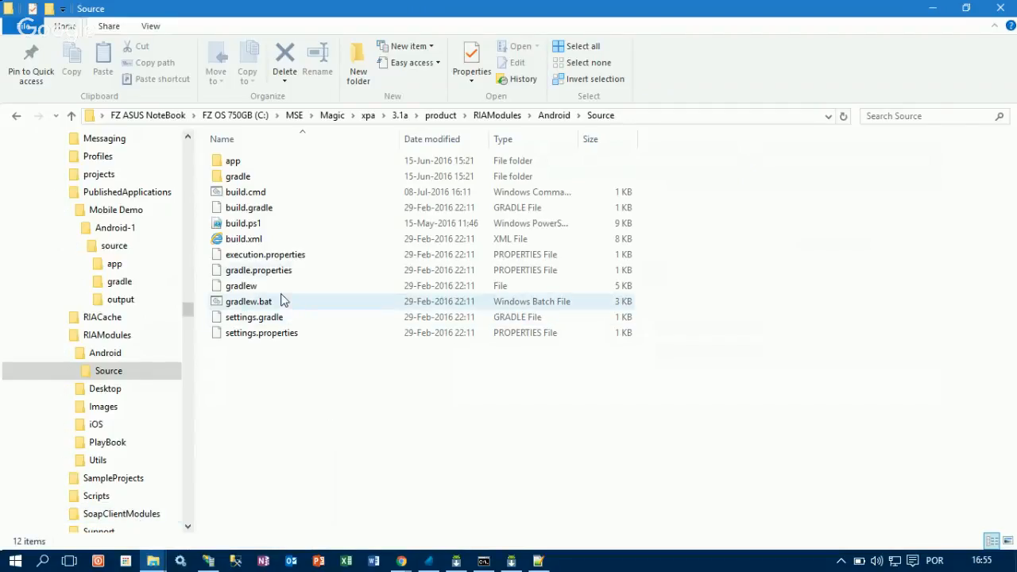
Step: Switch to Chrome, search Google for "gradle android" in a new tab and open Gradle's getting-started page for Android builds
click(402, 561)
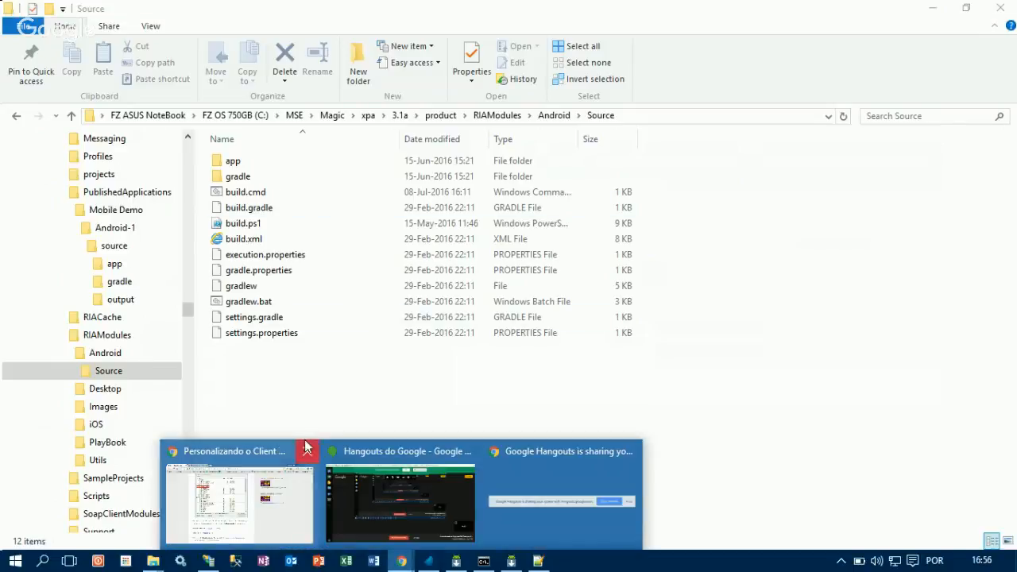
click(245, 489)
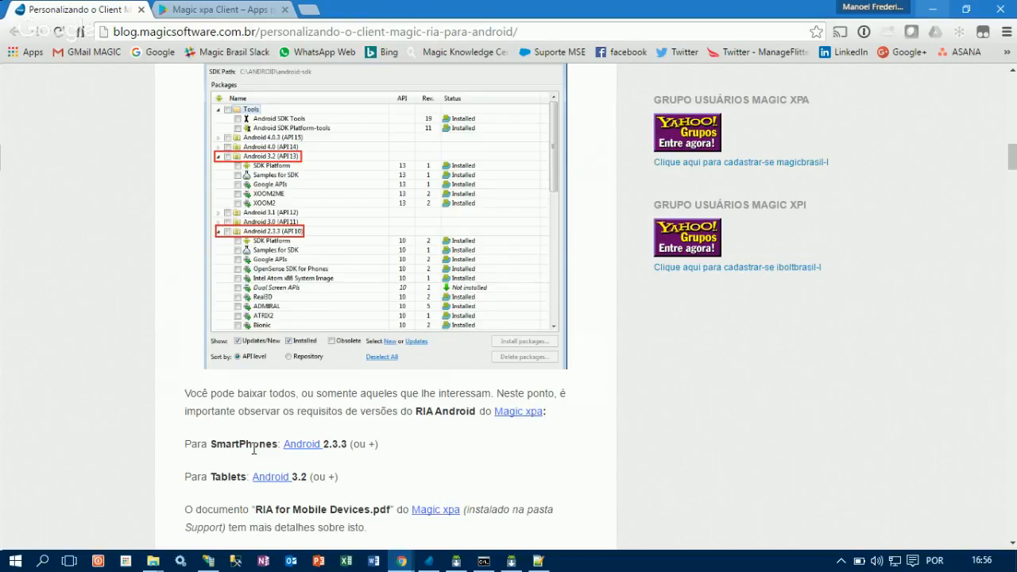
key(ctrl+t)
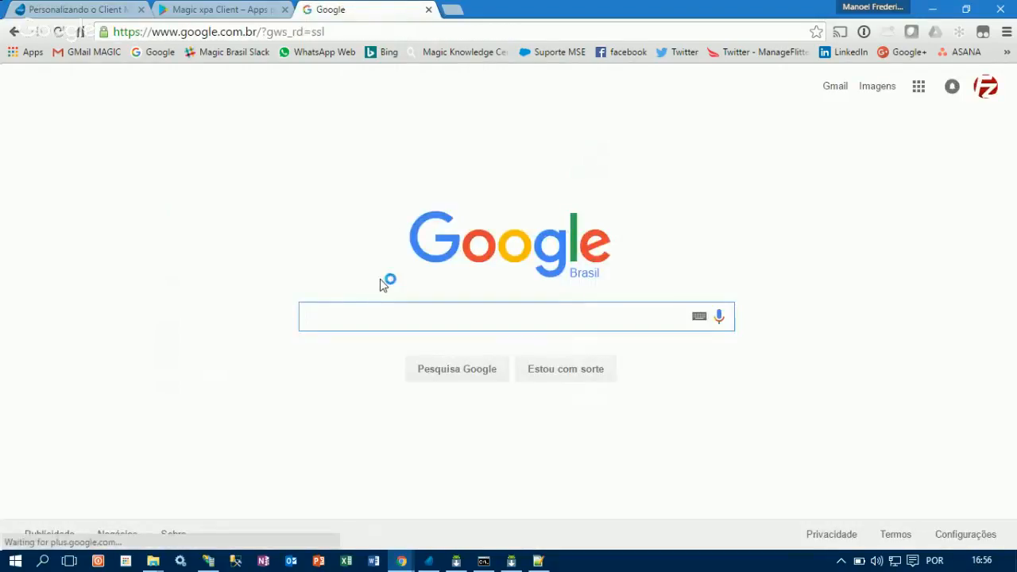
text(gradle)
key(Down)
key(Down)
key(Down)
key(Down)
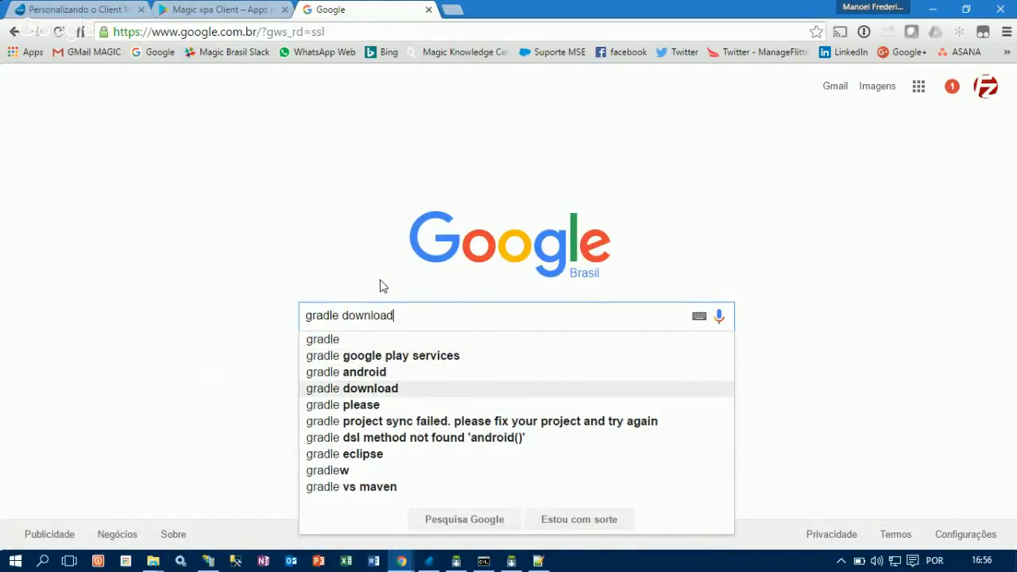
key(Up)
key(Return)
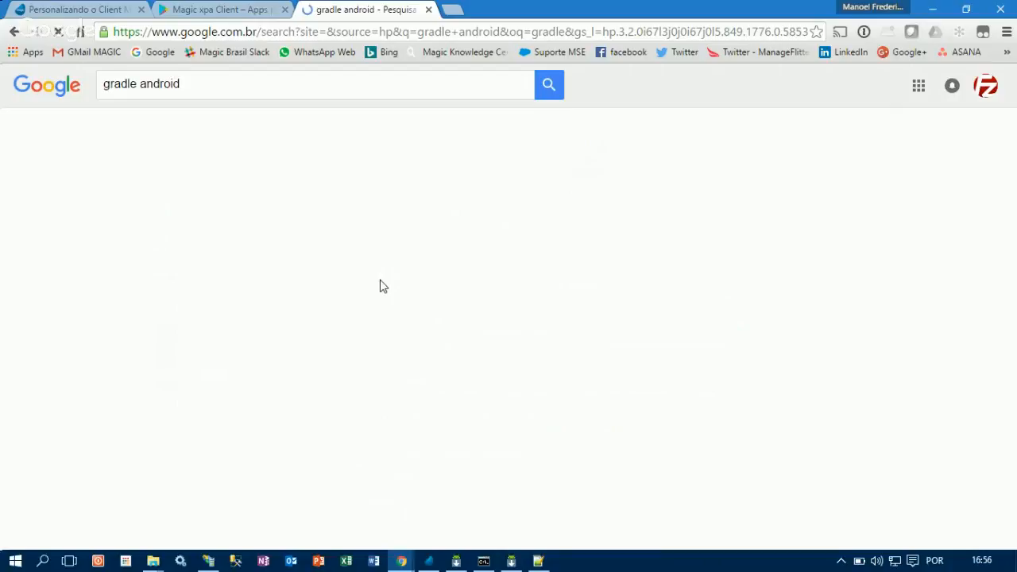
click(227, 203)
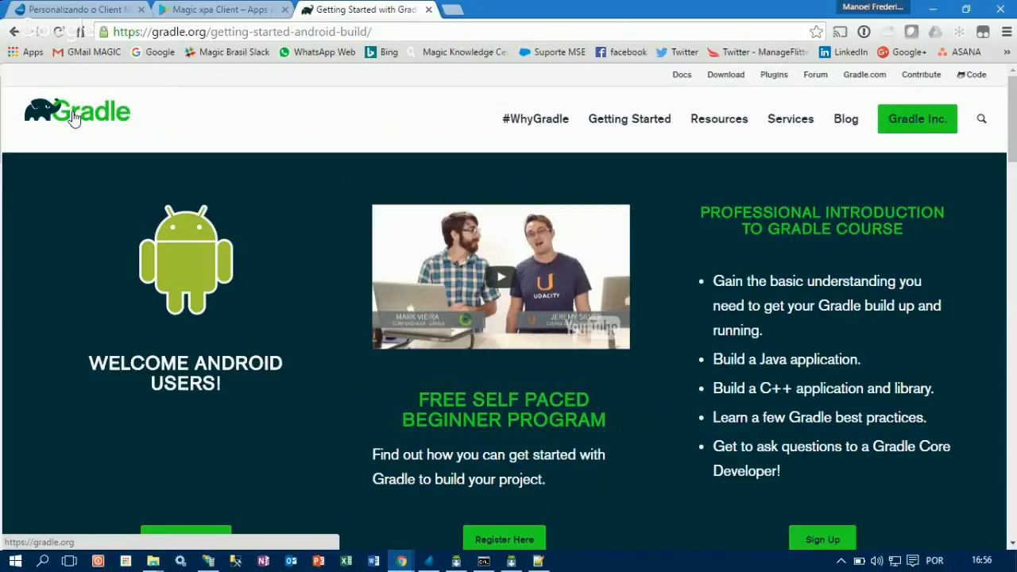
Step: Return to the 3.1a Source folder in File Explorer, then to the 3.1a build.cmd in Notepad++ to review its commands
click(154, 561)
click(120, 520)
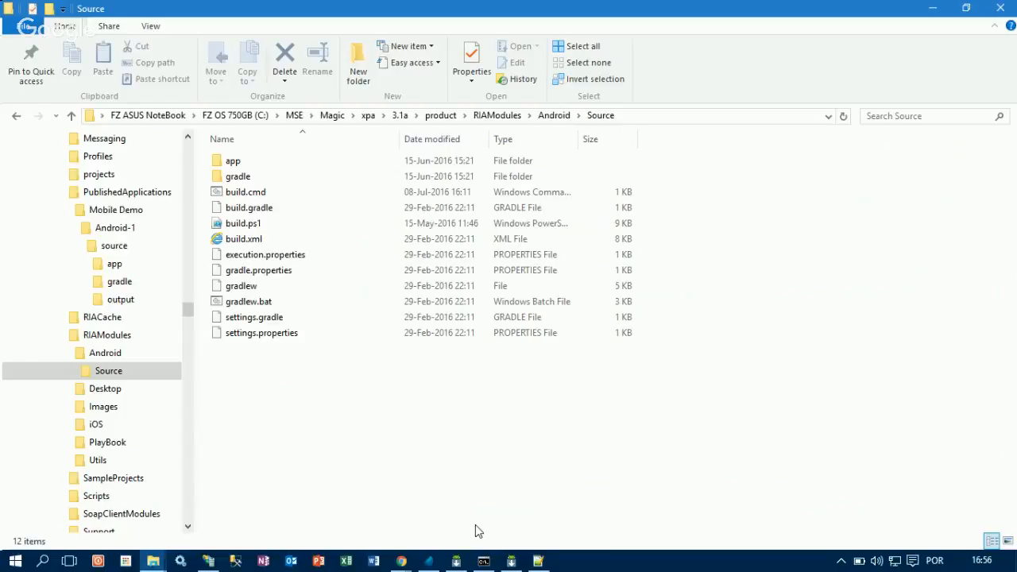
click(538, 561)
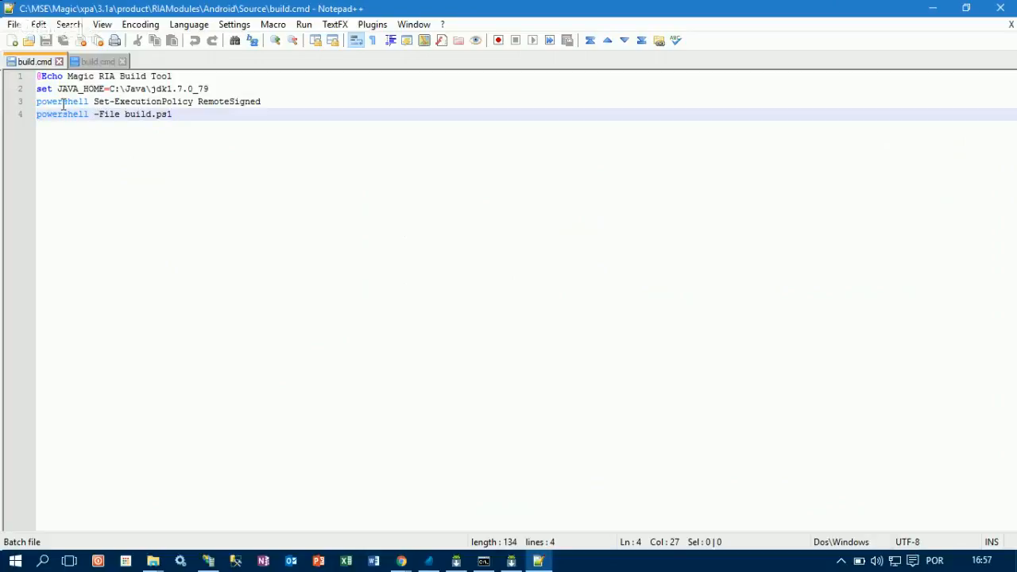
Step: Compare the commands in the 3.0a build.cmd with those in the 3.1a build.cmd
click(102, 62)
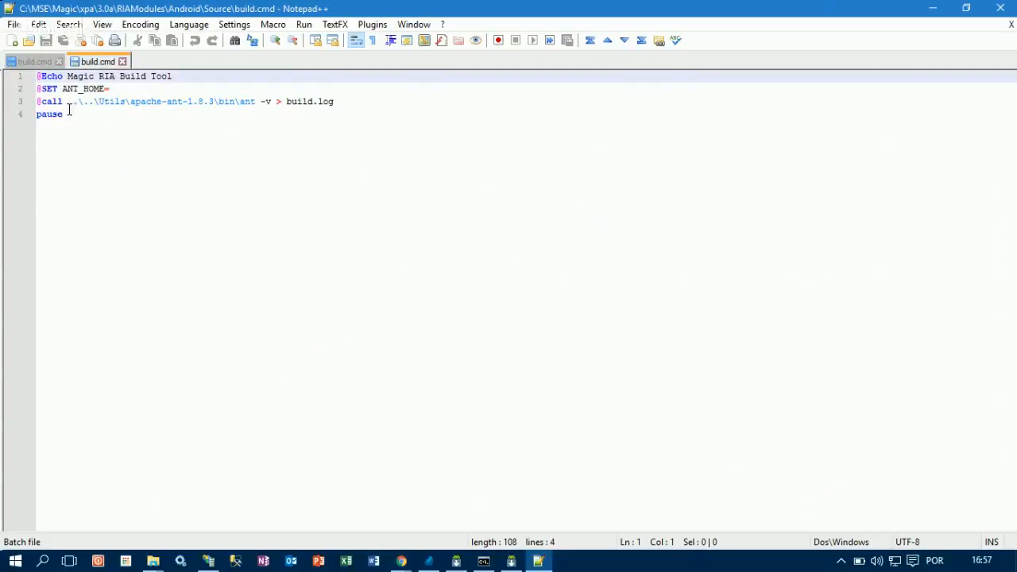
click(29, 62)
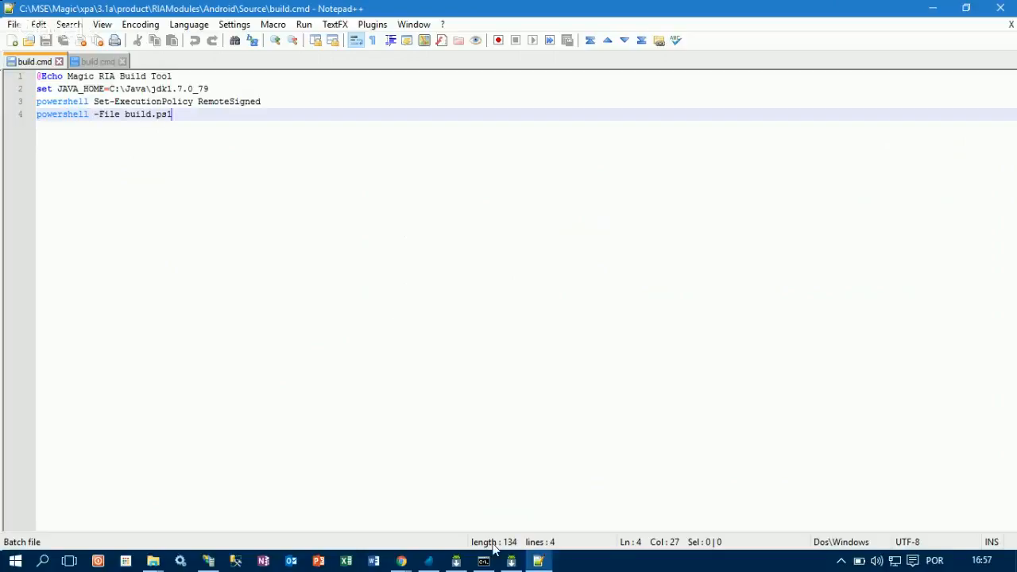
Step: Switch to Magic xpa, locate the Magic xpa 3.1 Studio shortcut among the installed 3.1a programs and review its Run as administrator option
click(426, 565)
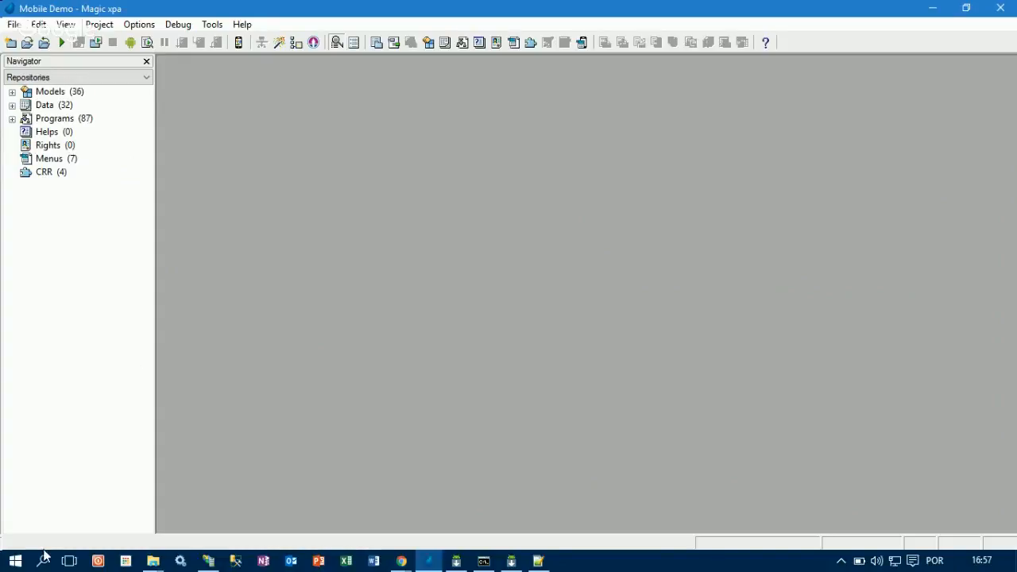
click(15, 561)
click(53, 499)
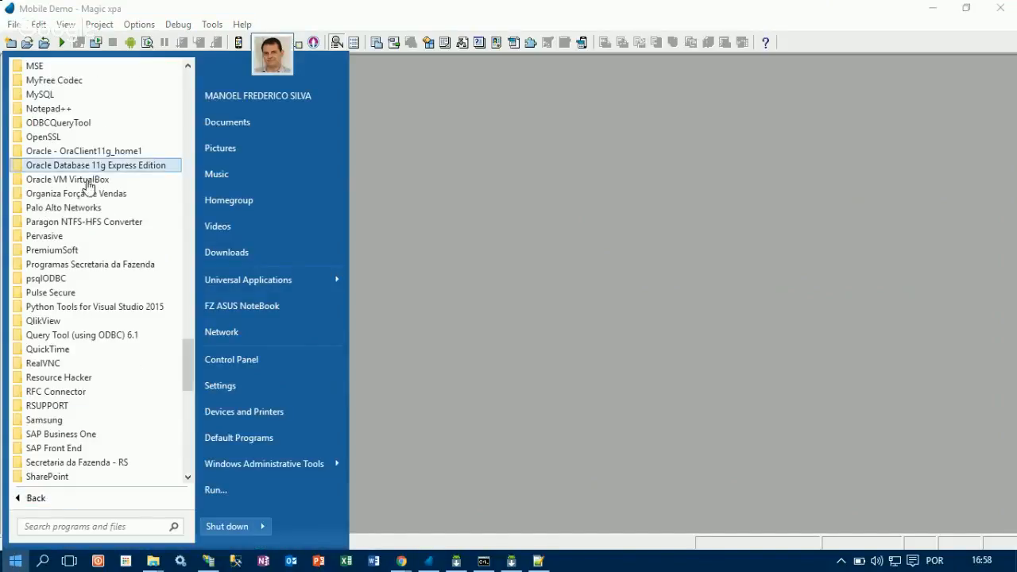
click(56, 67)
click(70, 109)
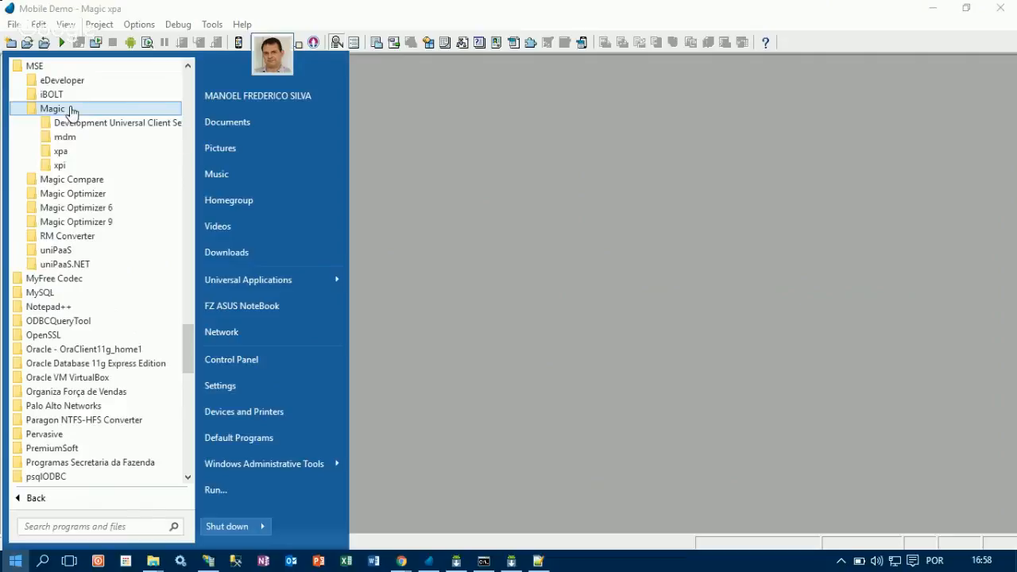
click(71, 153)
click(99, 382)
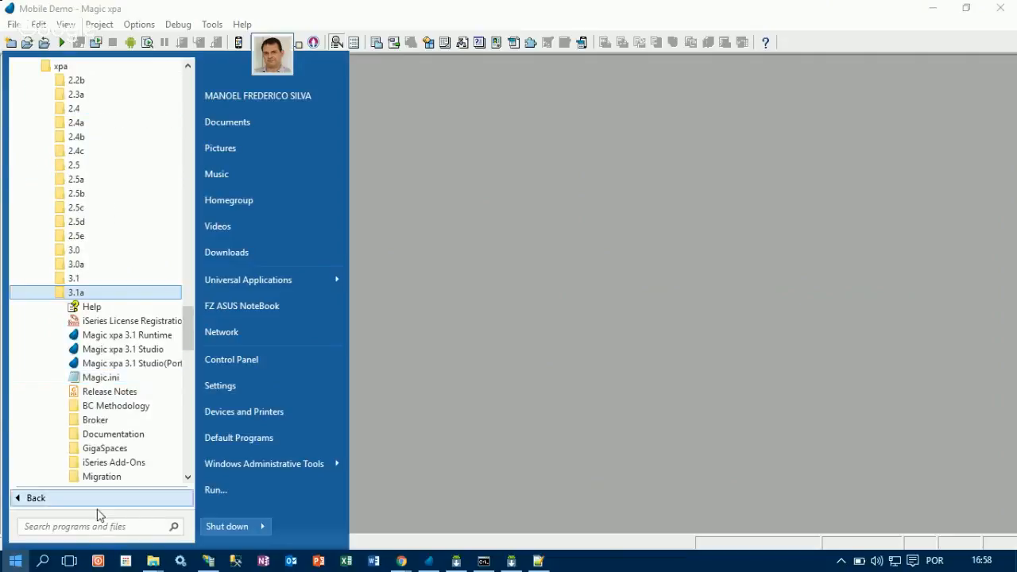
click(107, 350)
right_click(107, 349)
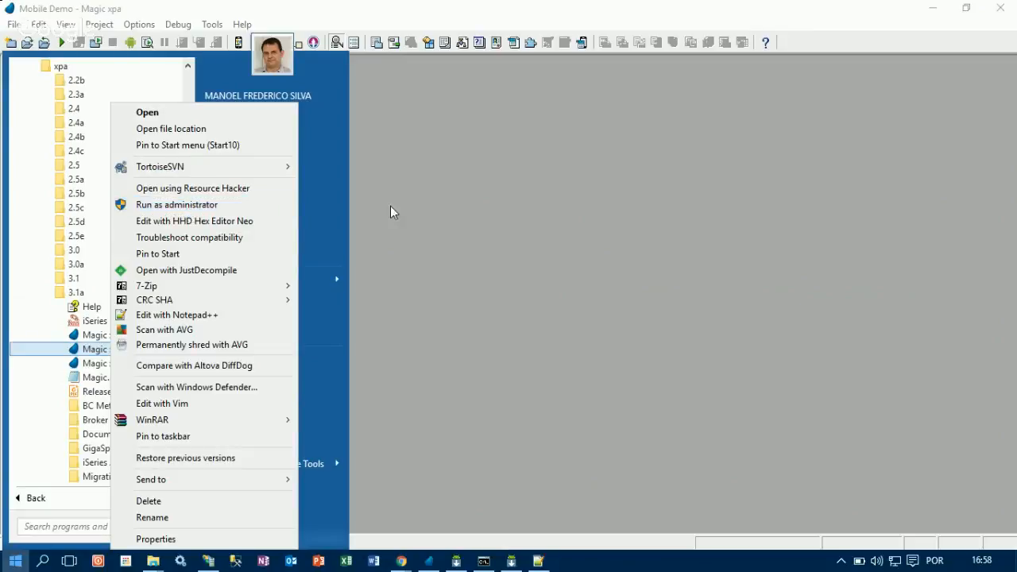
click(458, 203)
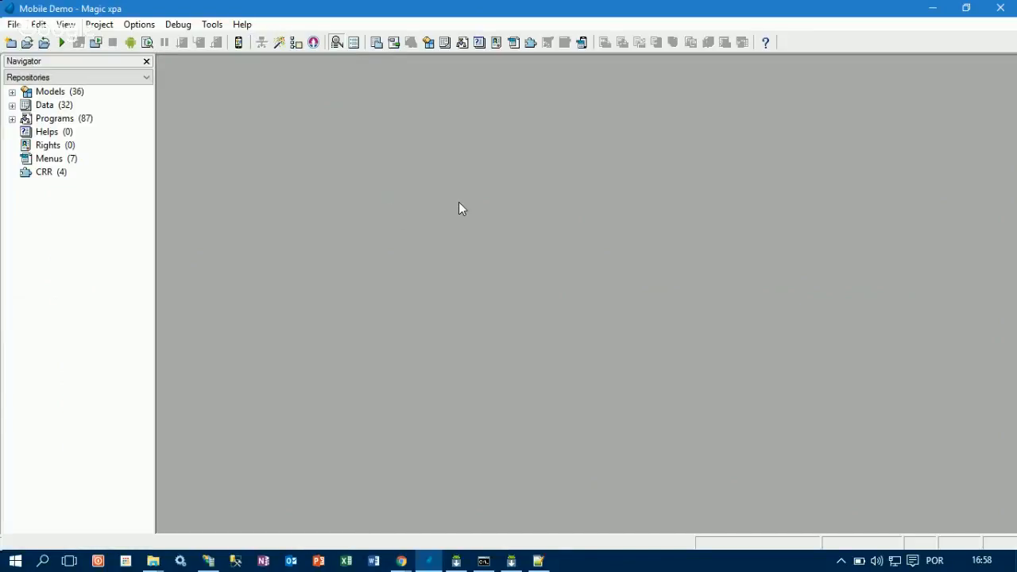
Step: Switch to File Explorer, examine the res folder inside the 3.0a Android Source folder and return to Source
click(153, 561)
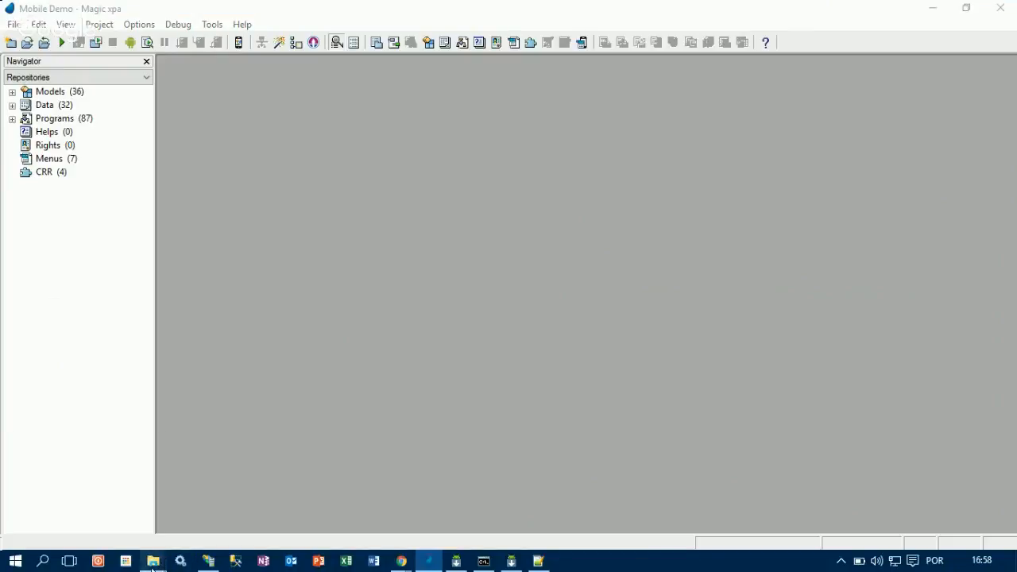
click(133, 534)
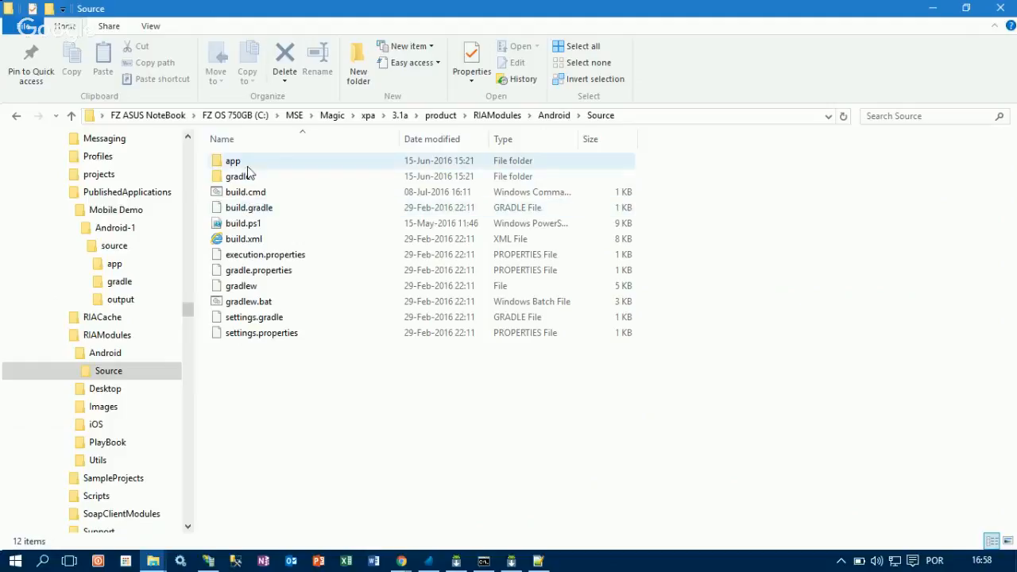
mouse_move(153, 560)
click(258, 520)
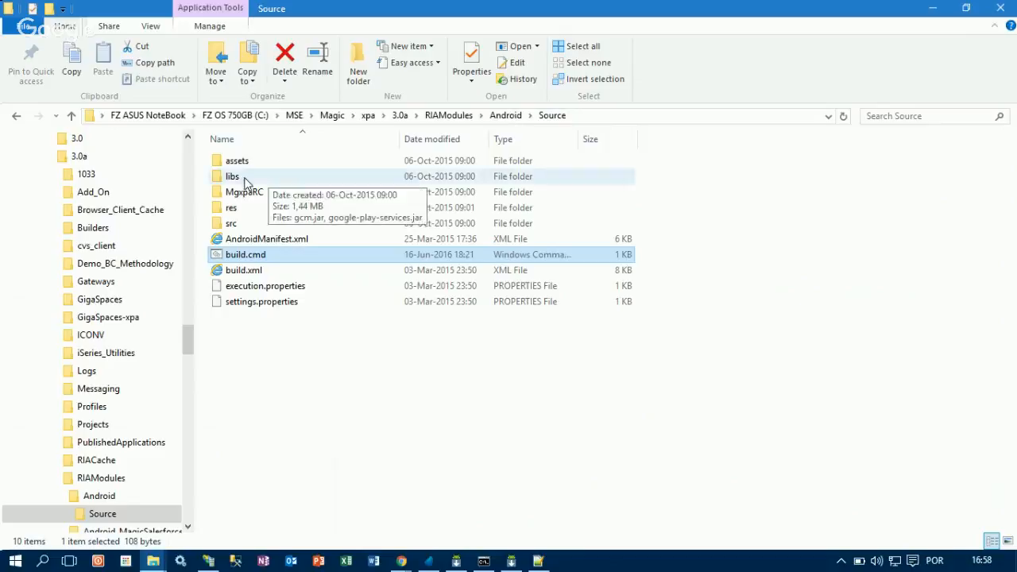
click(219, 211)
double_click(219, 212)
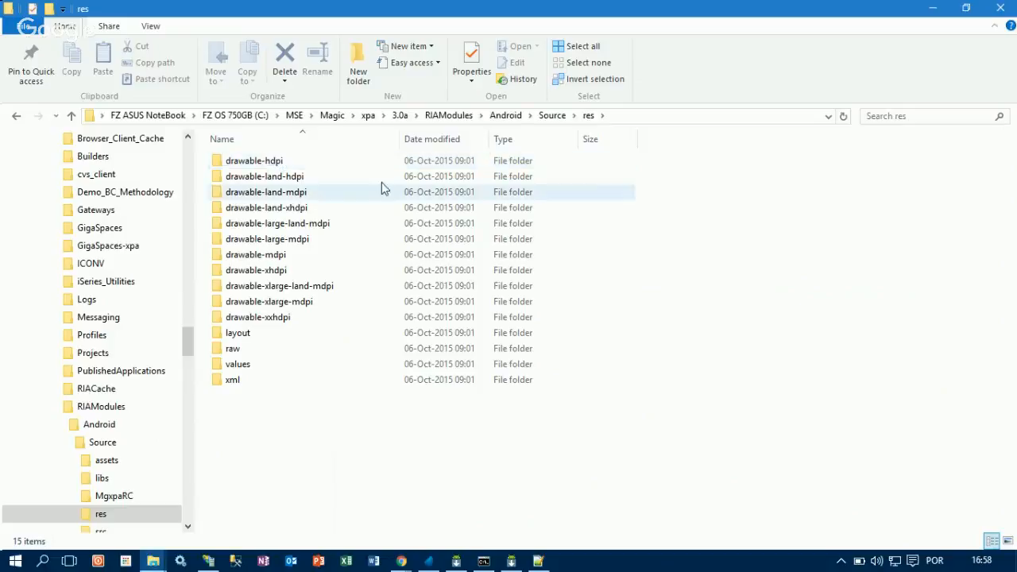
click(554, 117)
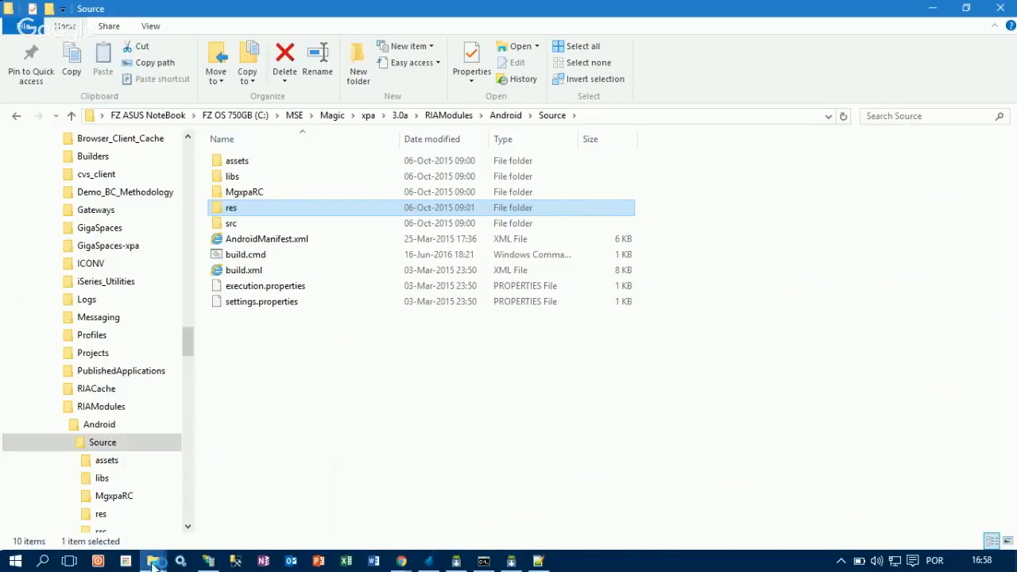
Step: Browse the 3.1a Android Source folder down to app\src\main\res to examine its resource folders
mouse_move(210, 562)
click(137, 497)
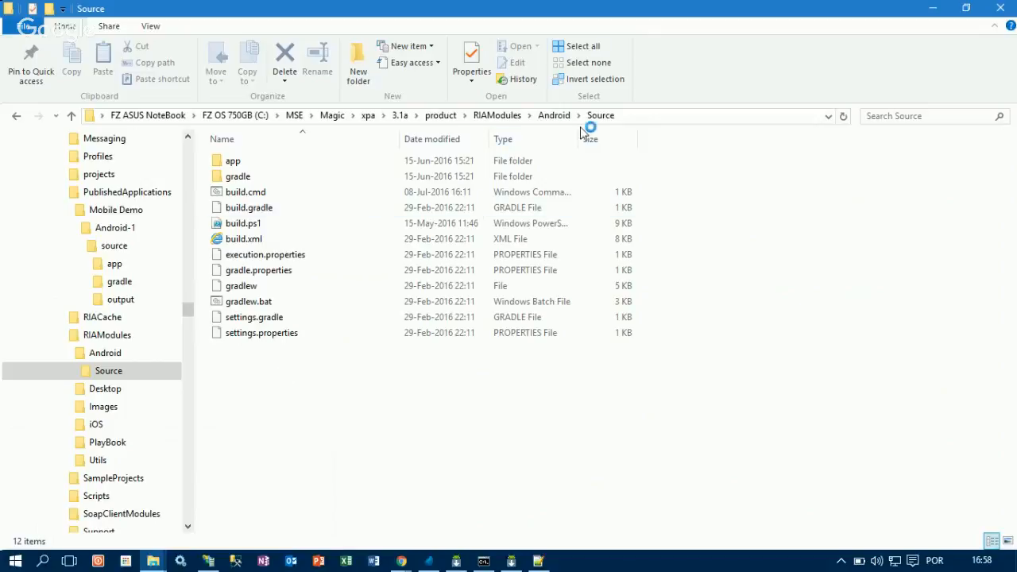
double_click(235, 163)
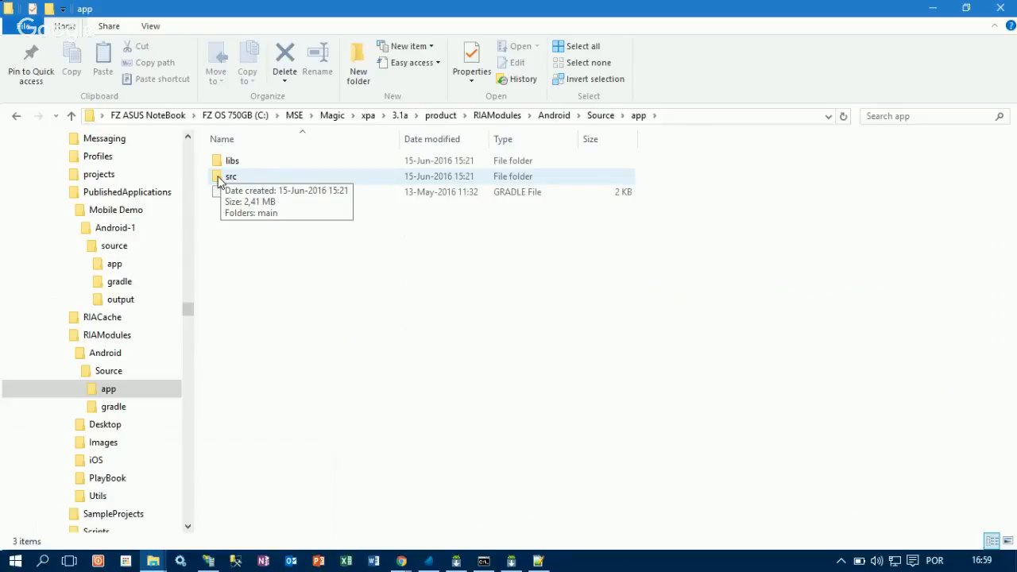
double_click(220, 178)
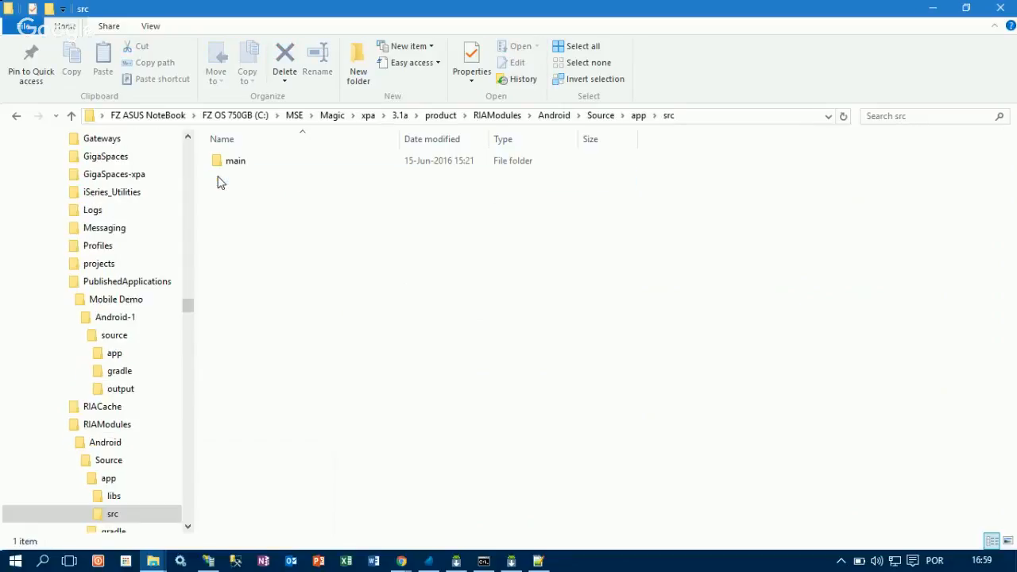
double_click(222, 162)
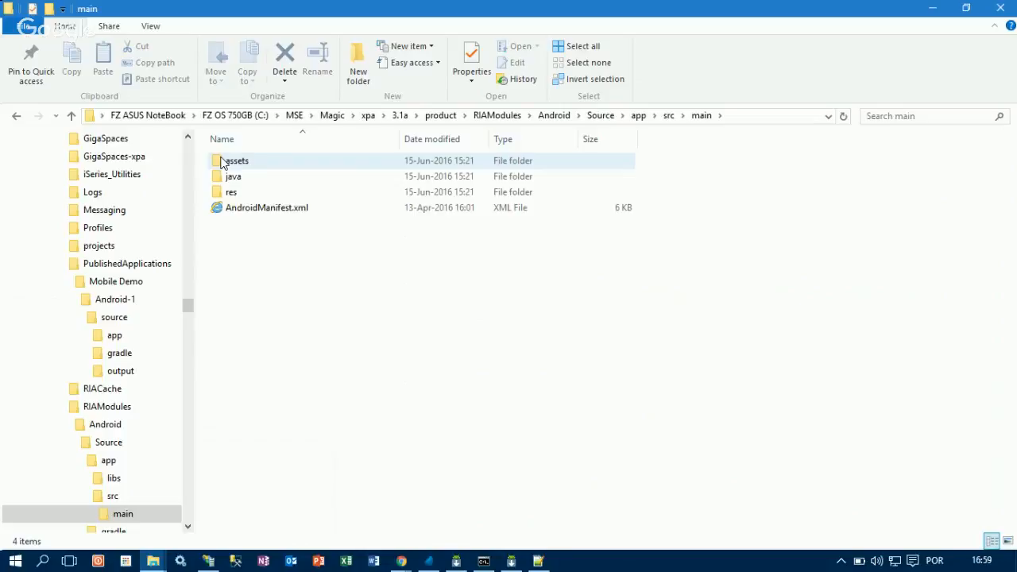
click(230, 196)
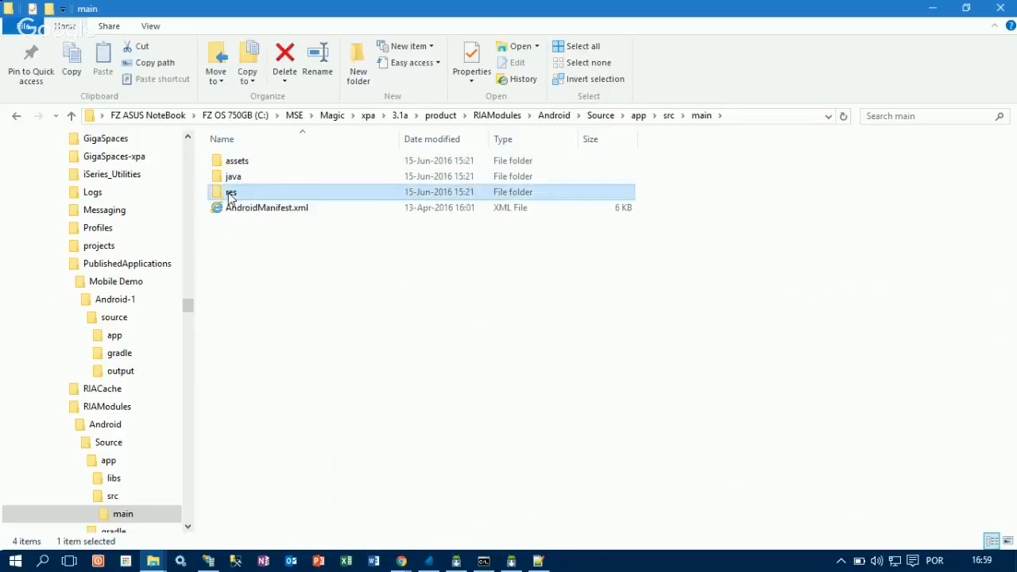
double_click(229, 196)
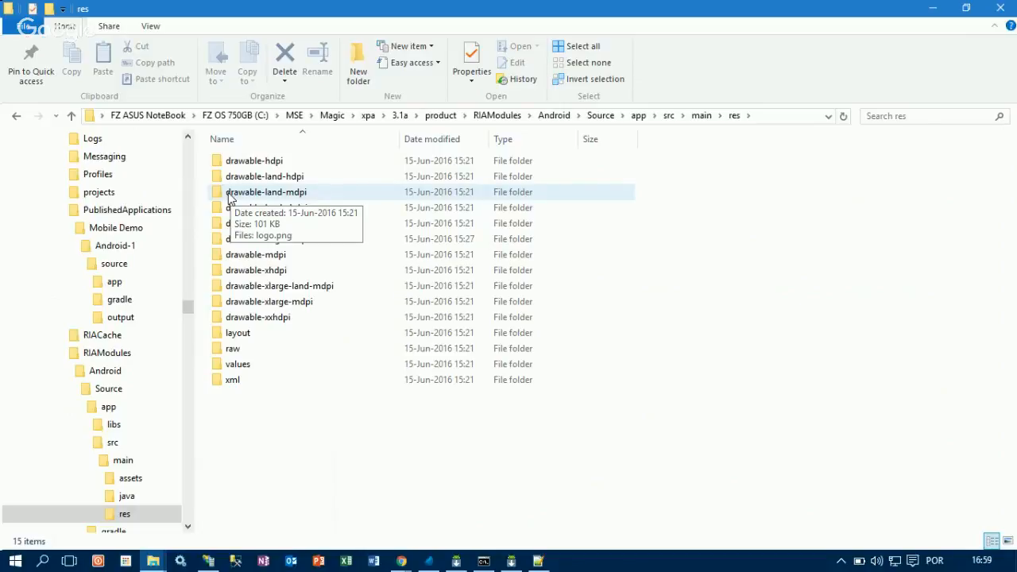
Step: View logo.png from the drawable-land-mdpi folder in IrfanView, close it and return to the 3.1a Source folder
double_click(229, 195)
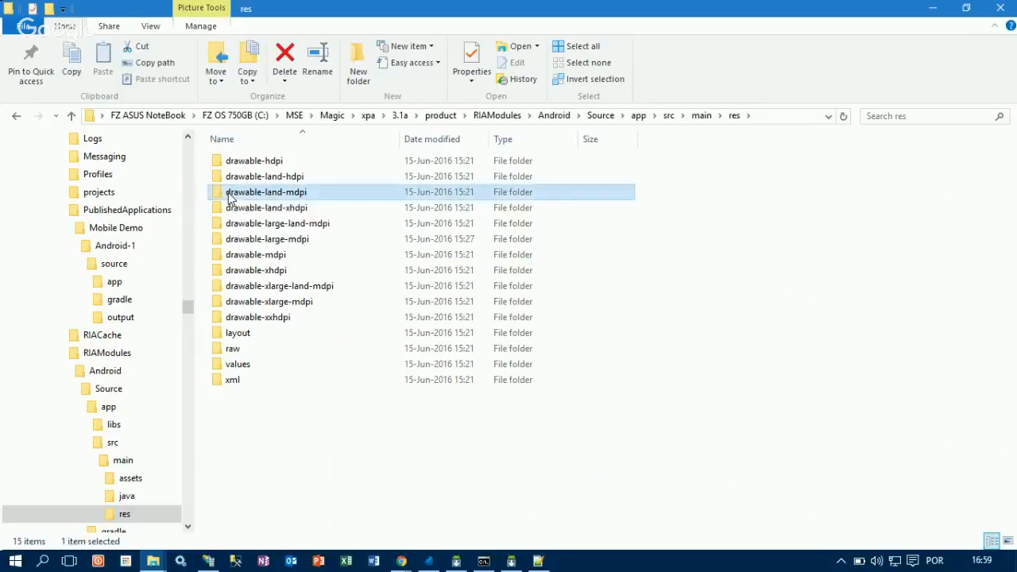
double_click(231, 198)
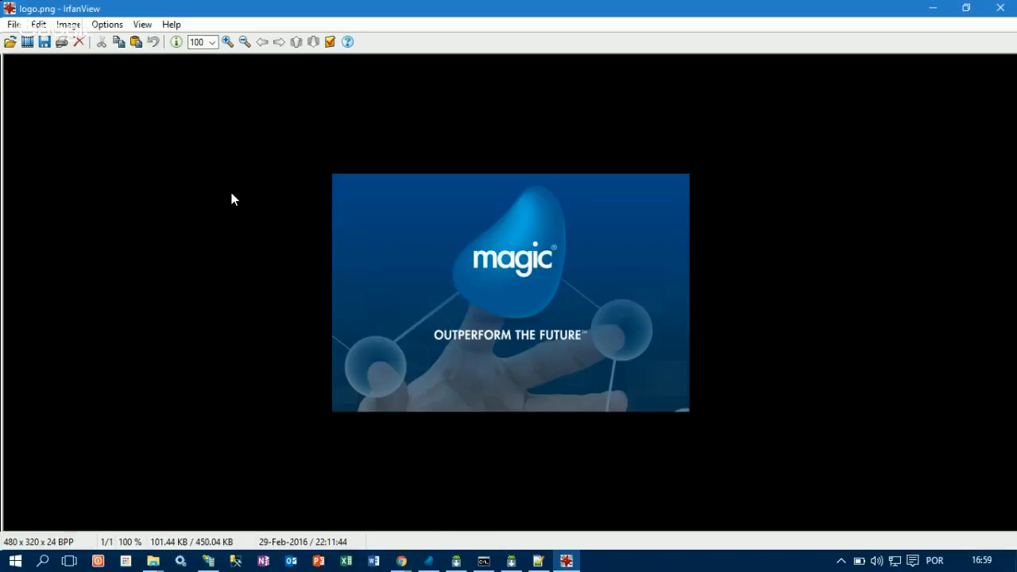
click(1000, 8)
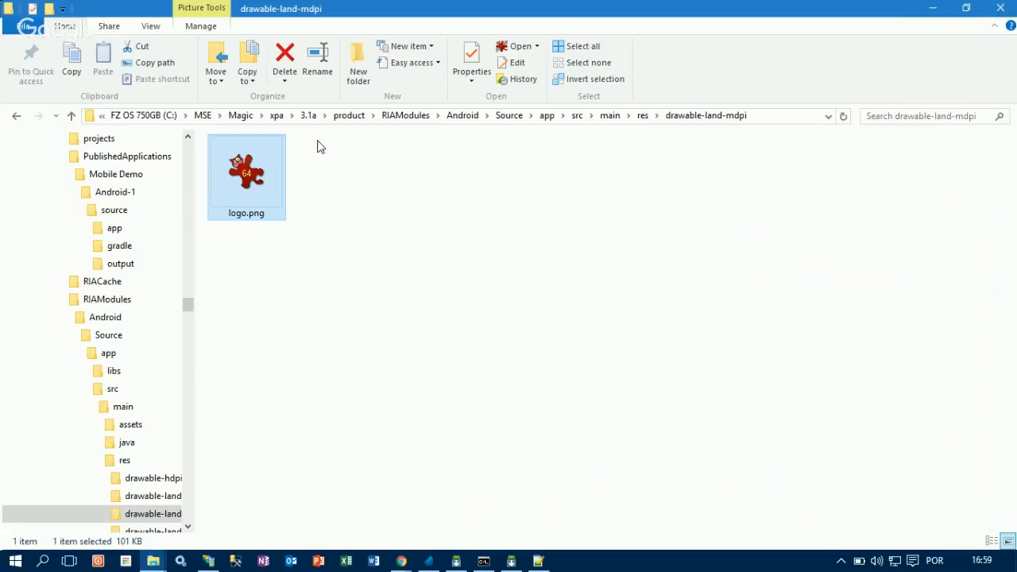
double_click(263, 186)
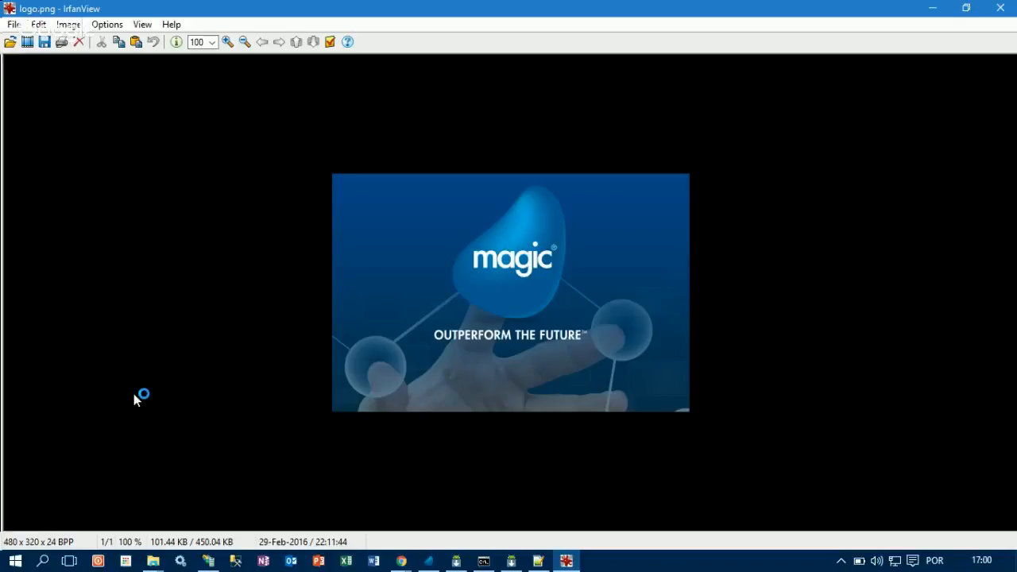
click(997, 8)
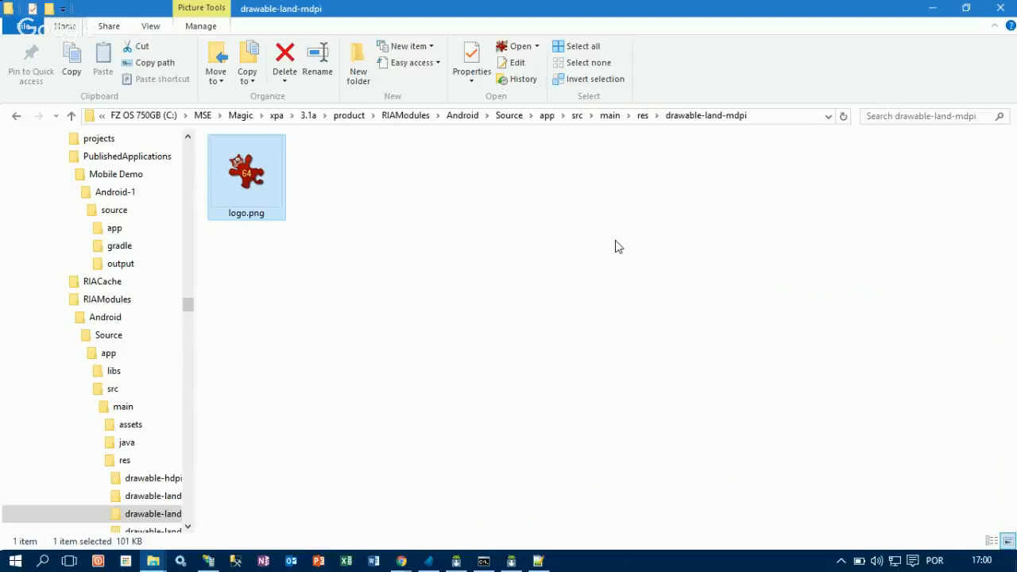
click(509, 116)
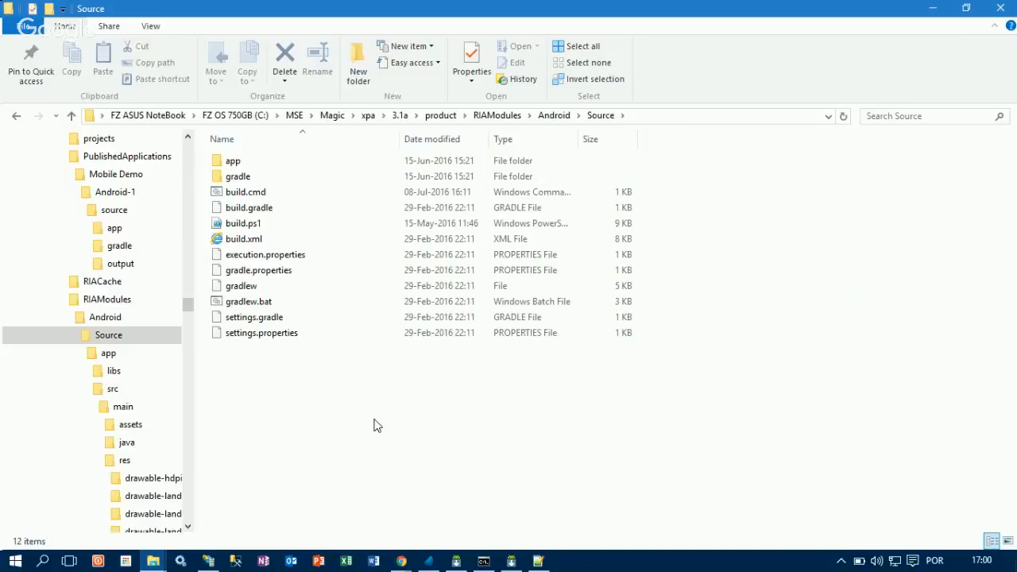
Step: Switch to Magic xpa, open the Program Repository of Mobile Demo and select the Startup (Local) program to review its public name
click(428, 559)
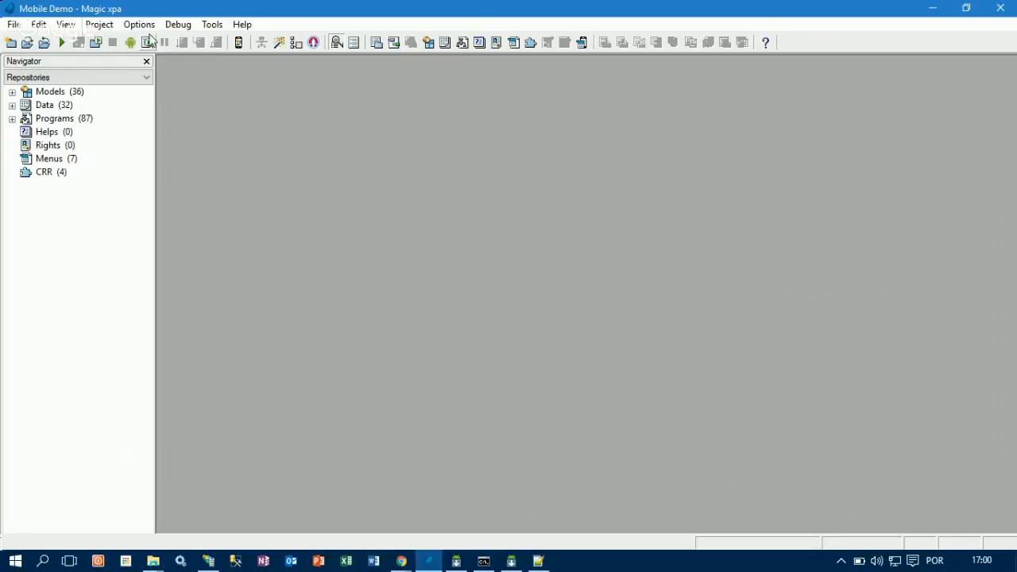
key(shift+F3)
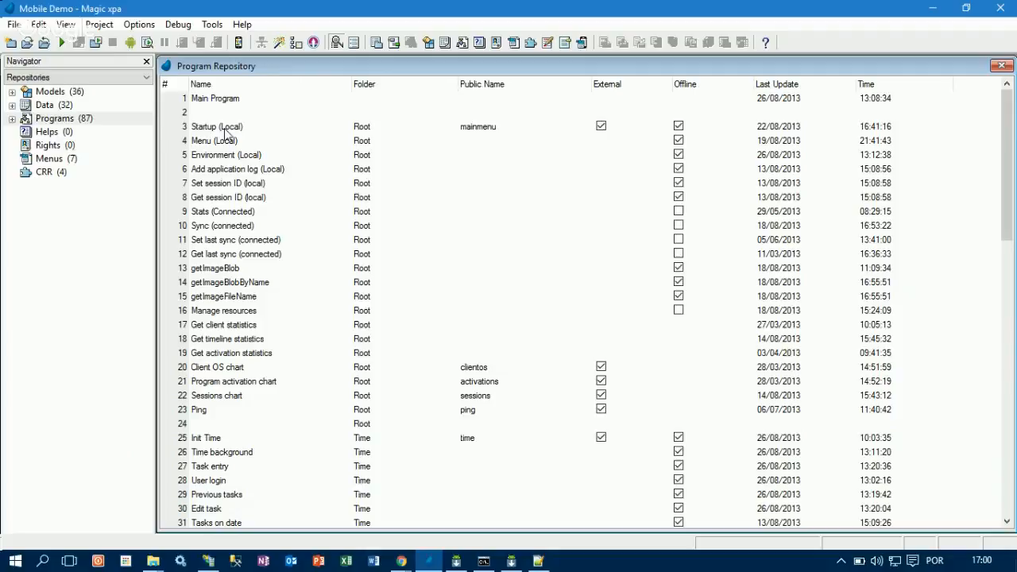
click(226, 129)
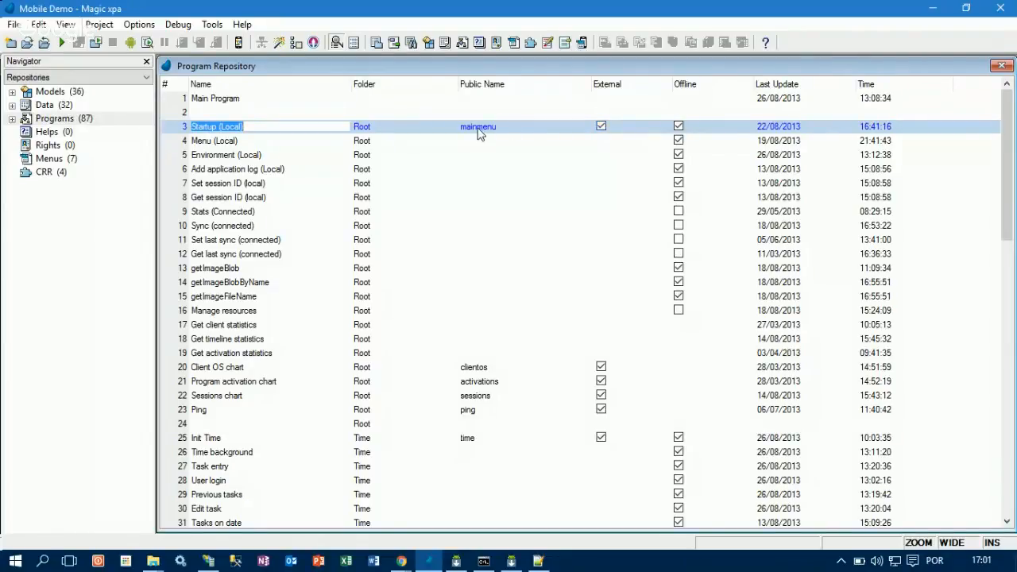
click(136, 27)
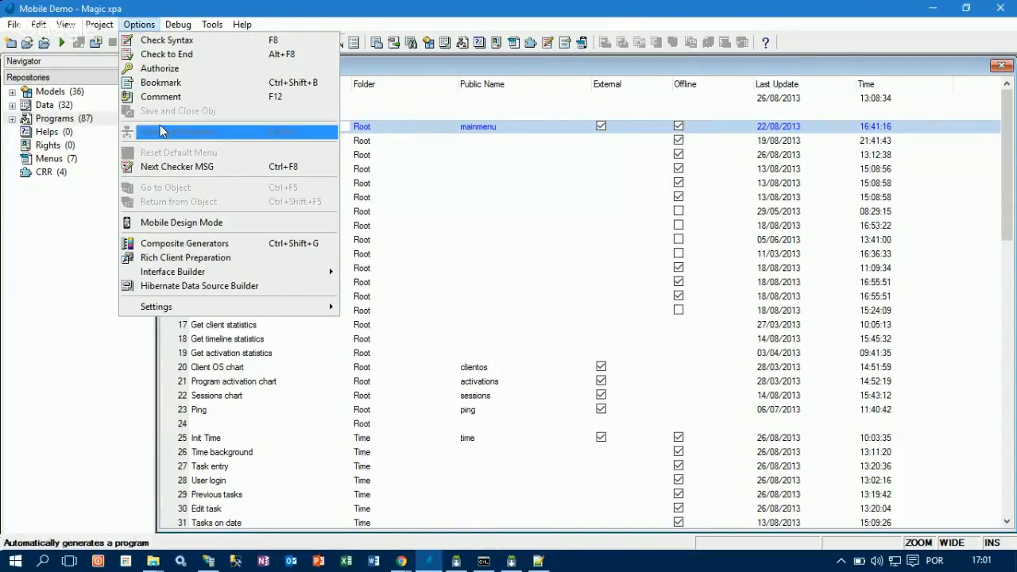
mouse_move(207, 275)
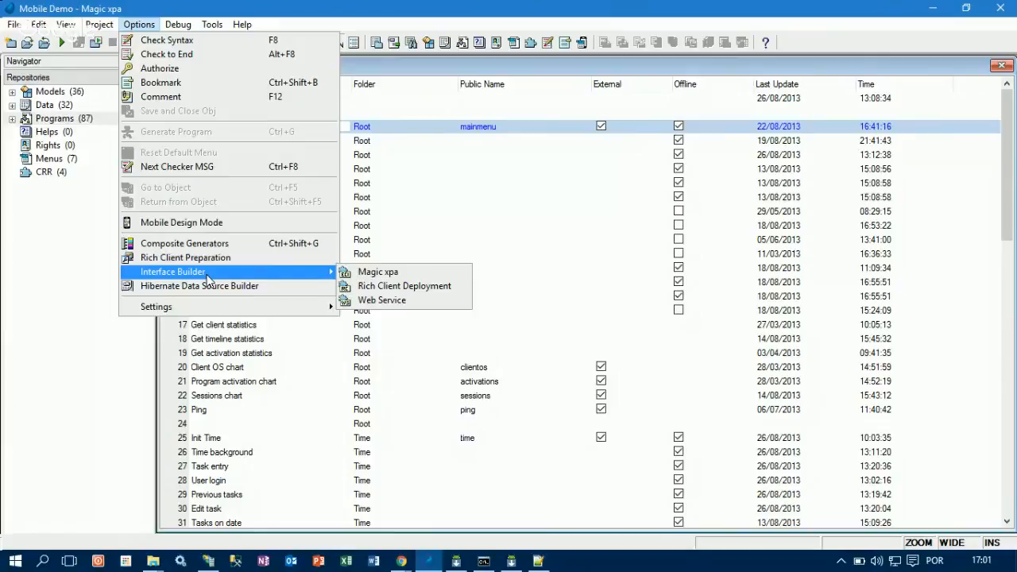
click(399, 292)
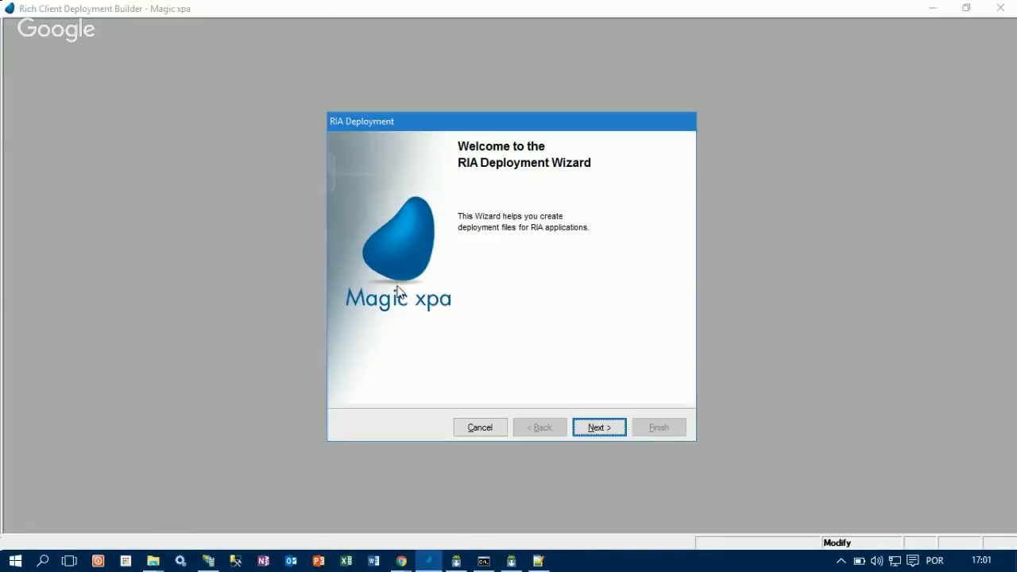
click(592, 433)
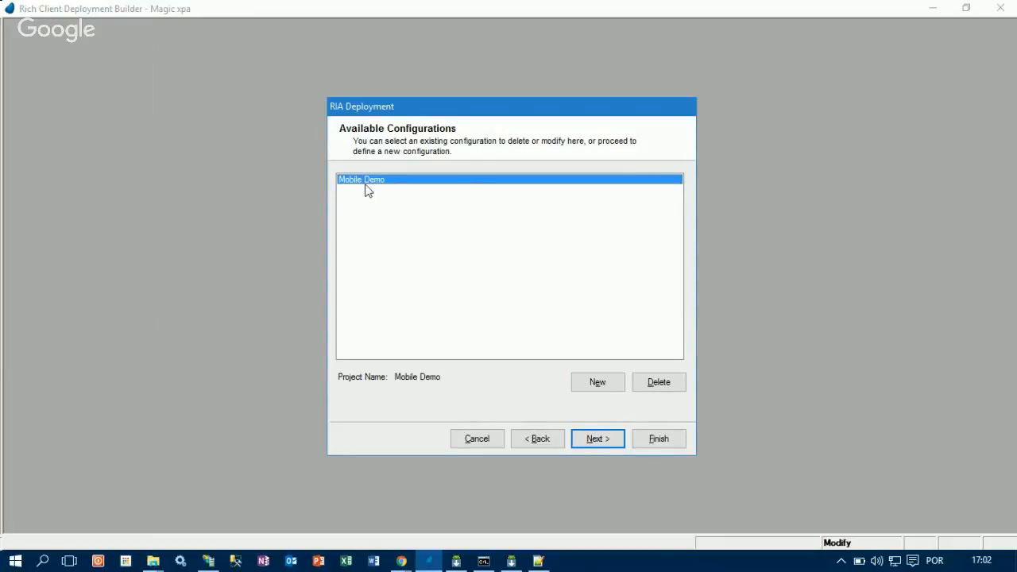
click(598, 387)
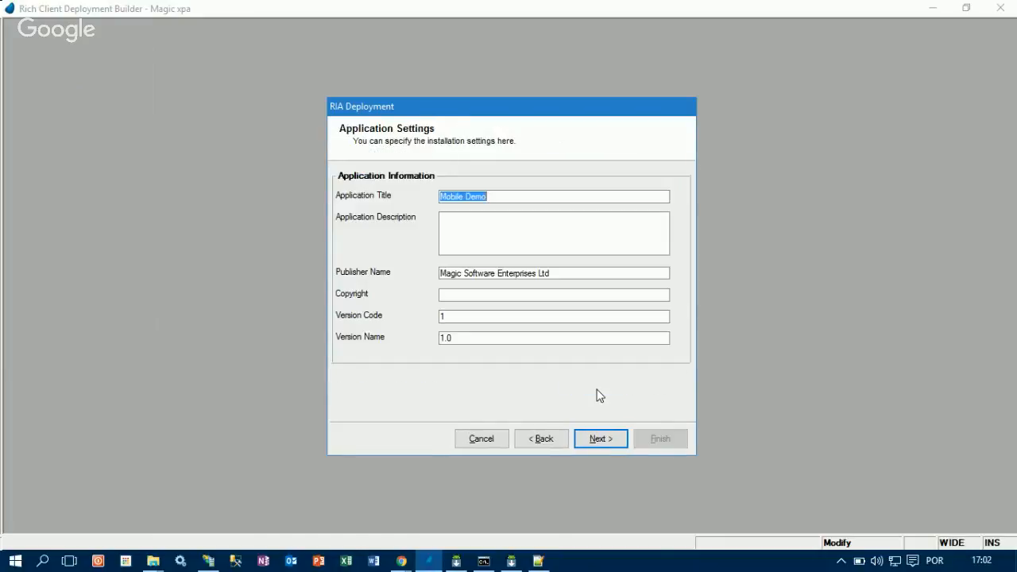
click(538, 443)
click(587, 335)
click(482, 440)
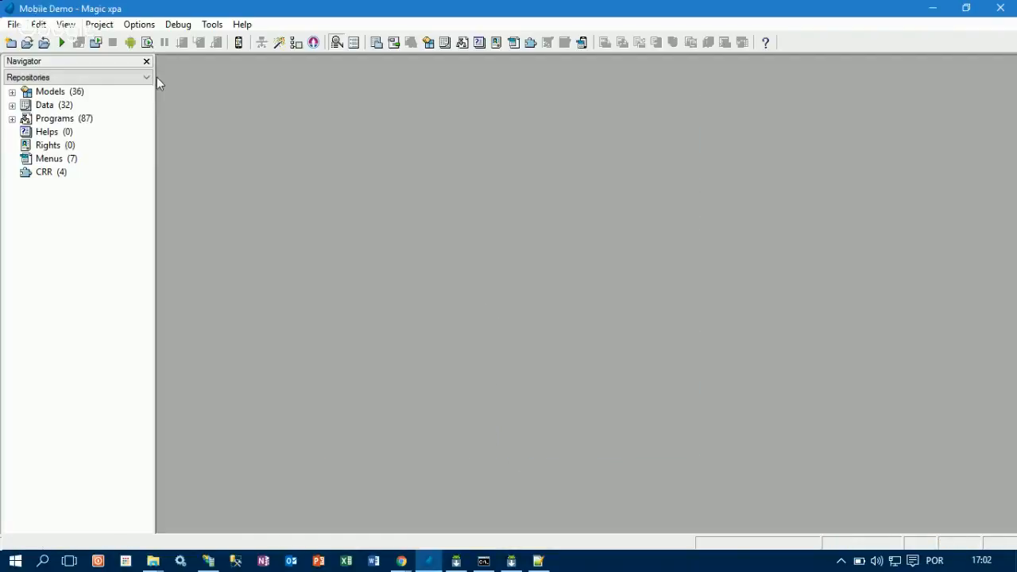
Step: Start the RIA deployment wizard, load the Mobile Demo configuration and accept its application settings to reach the server information
click(139, 25)
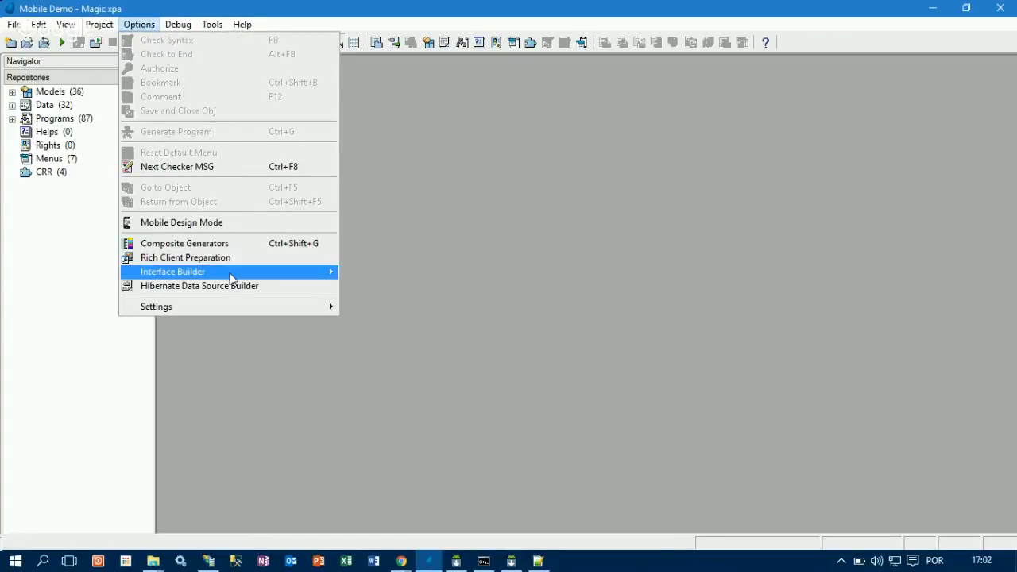
click(401, 287)
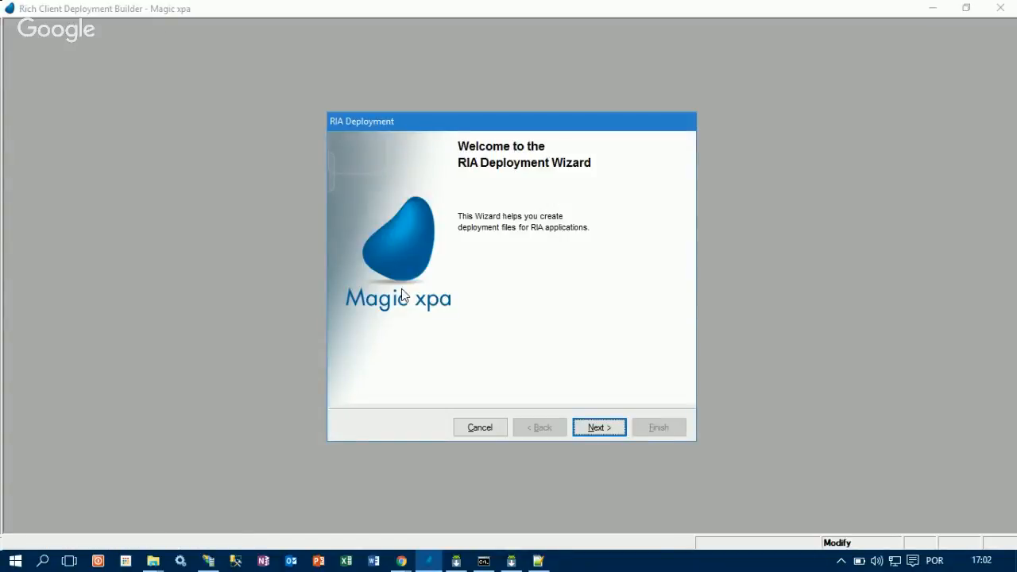
click(599, 428)
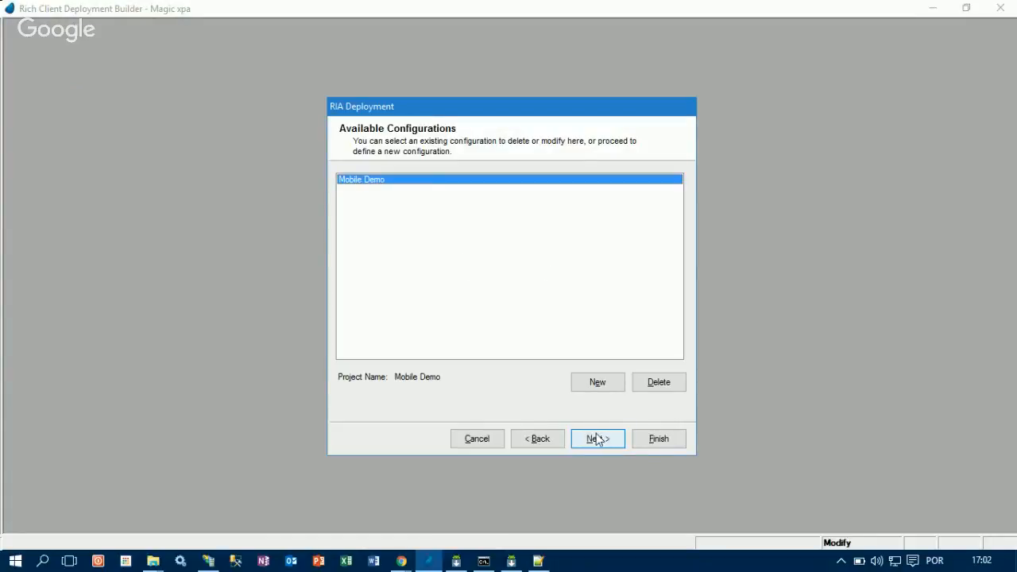
click(597, 438)
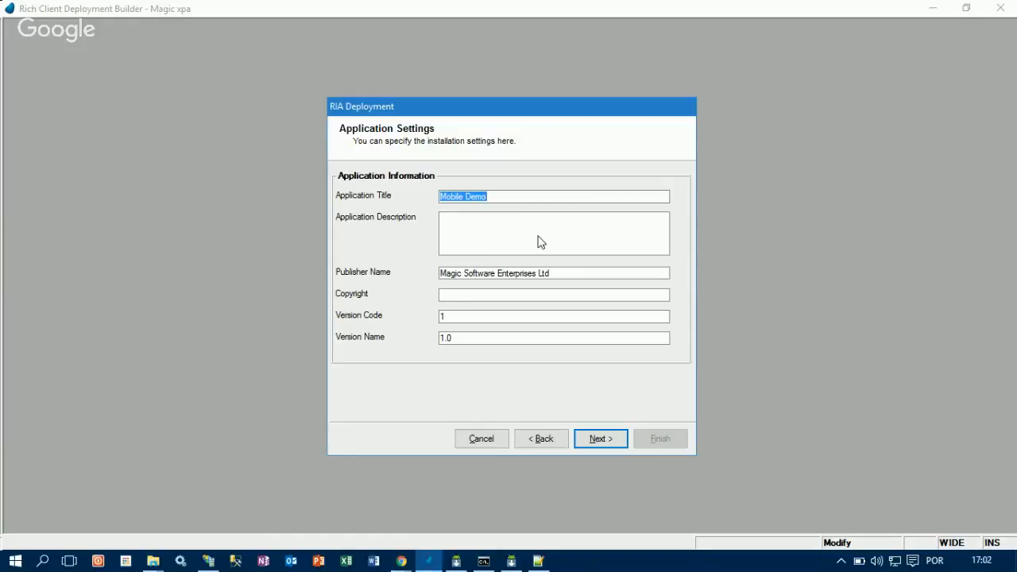
click(606, 440)
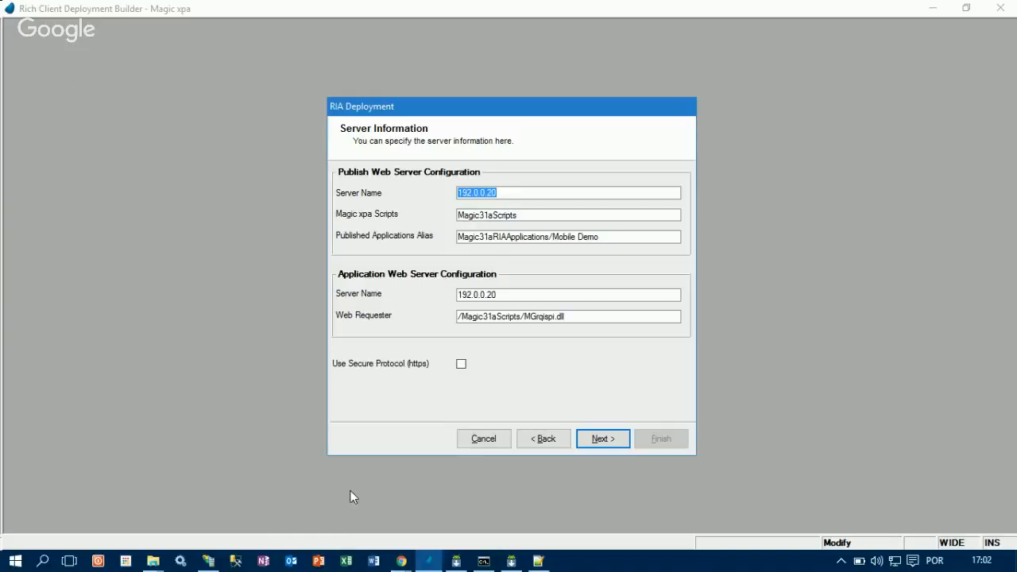
Step: Switch to IIS Manager, examine the contents of the Magic31aScripts application and return to the deployment wizard in Magic xpa
click(207, 560)
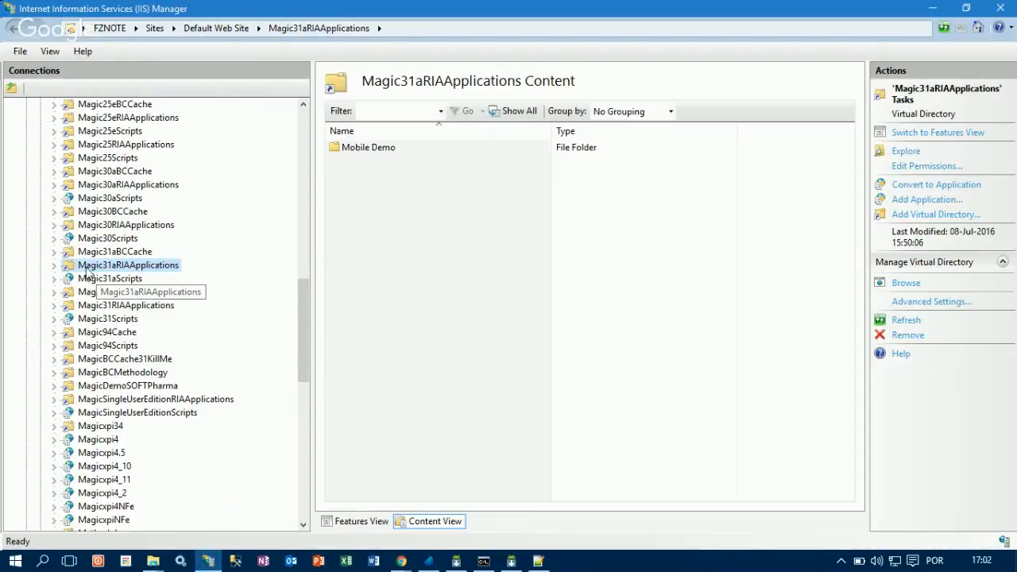
click(103, 281)
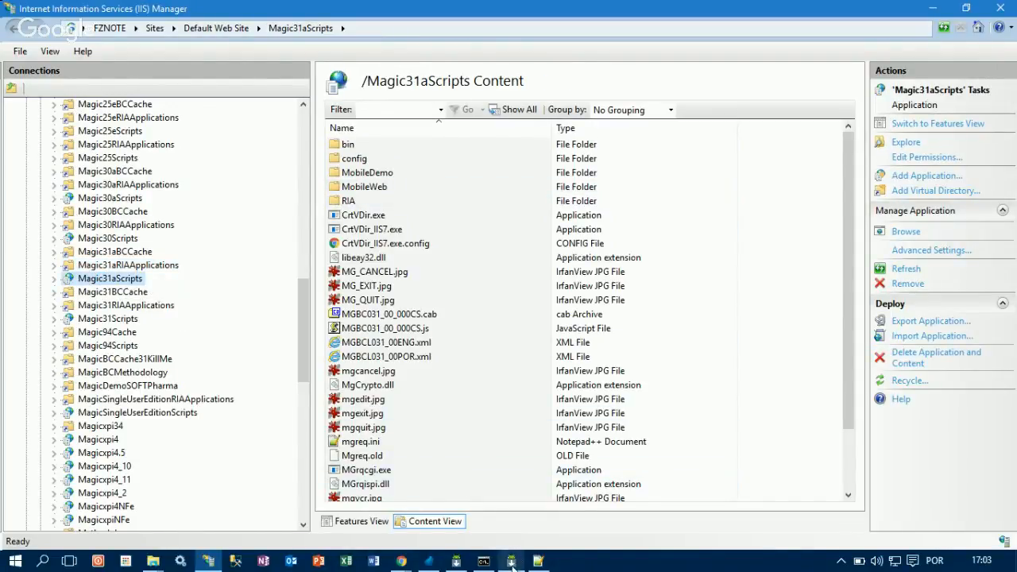
click(425, 562)
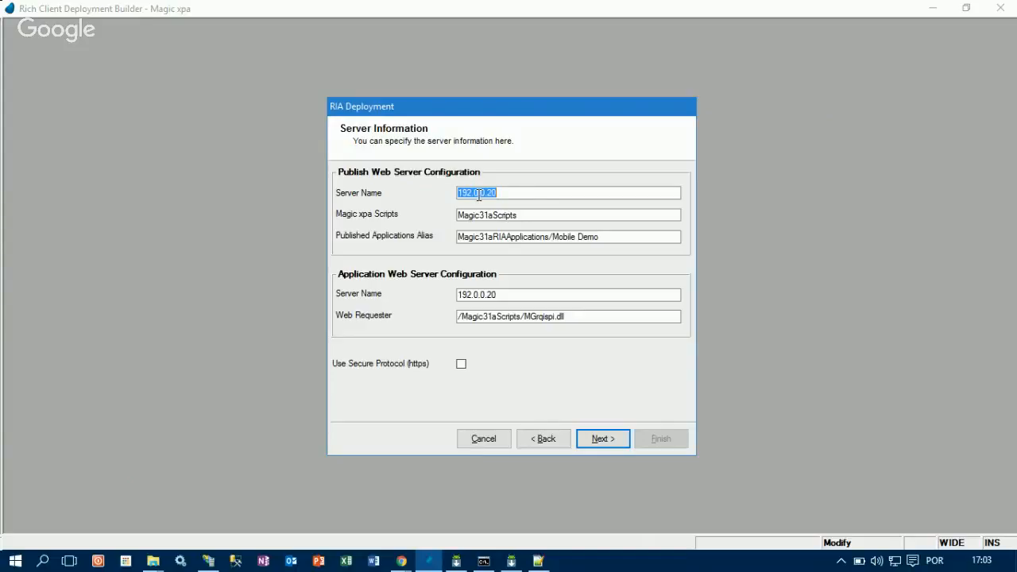
Step: Accept the server information and review the selectable start programs without changing the mainmenu choice
click(602, 438)
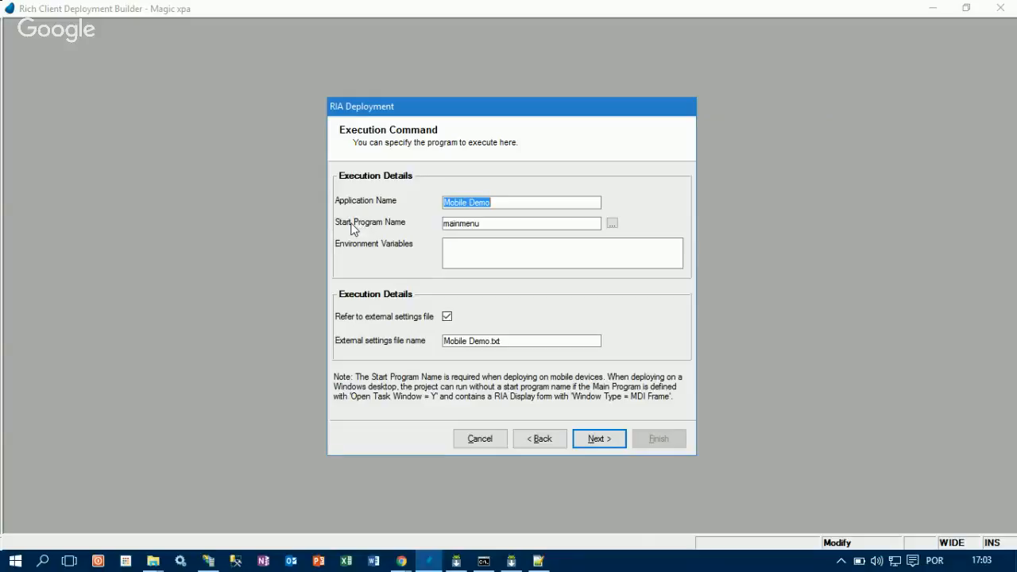
click(612, 224)
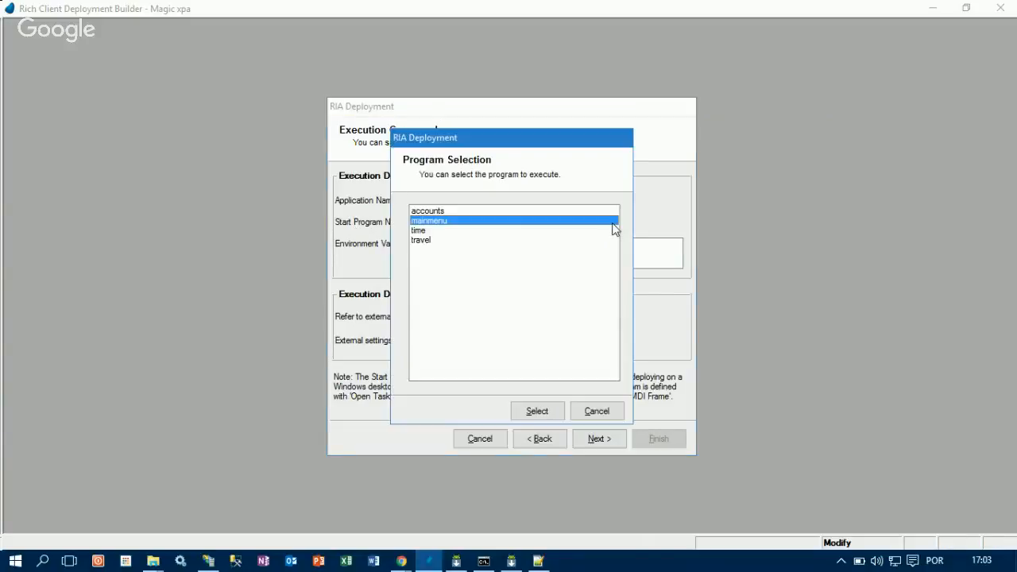
click(596, 409)
click(486, 205)
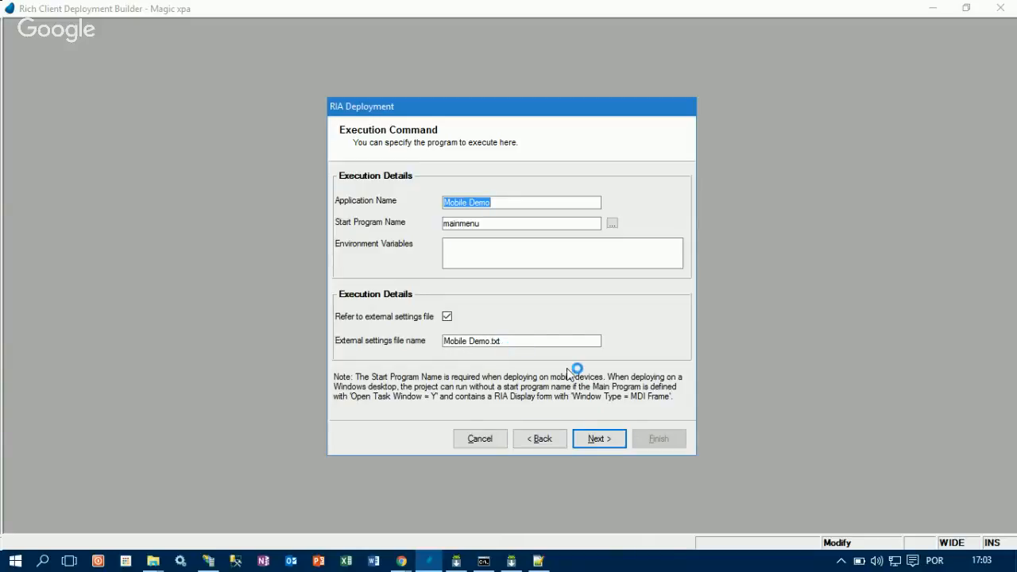
Step: Accept the execution command and the Android deployment target, and agree to overwrite the existing files in the deployment folder
click(601, 444)
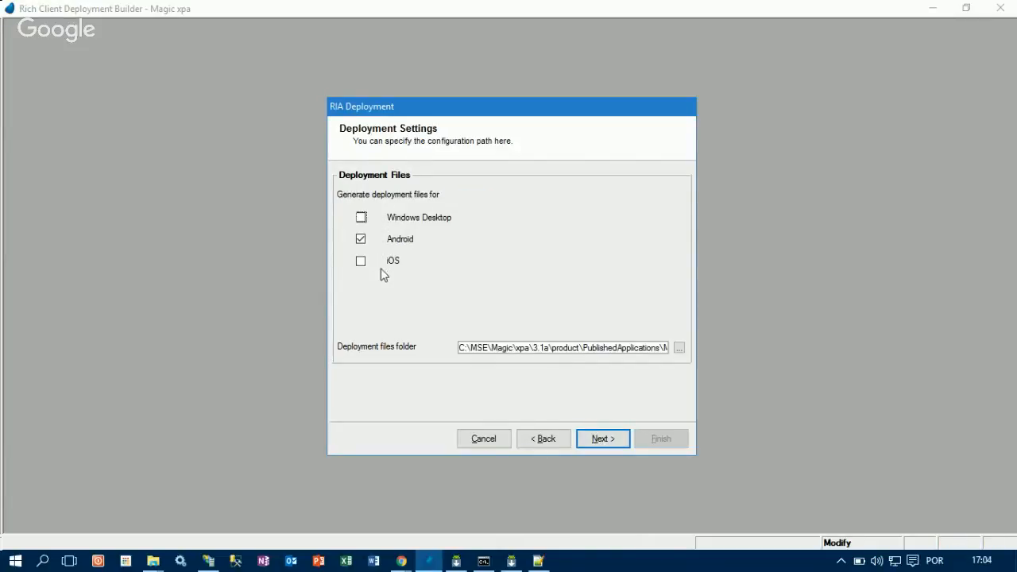
click(475, 349)
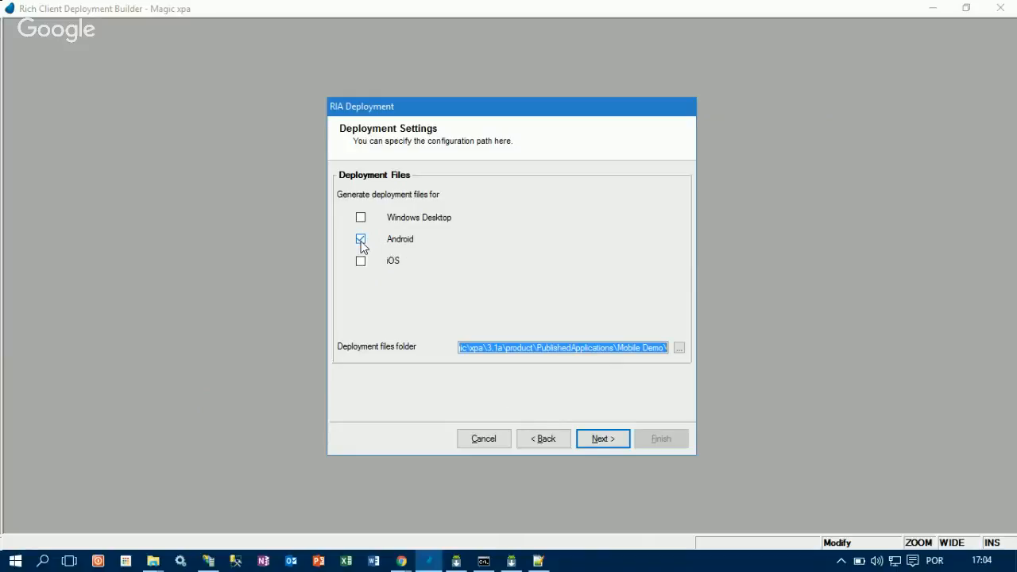
click(605, 441)
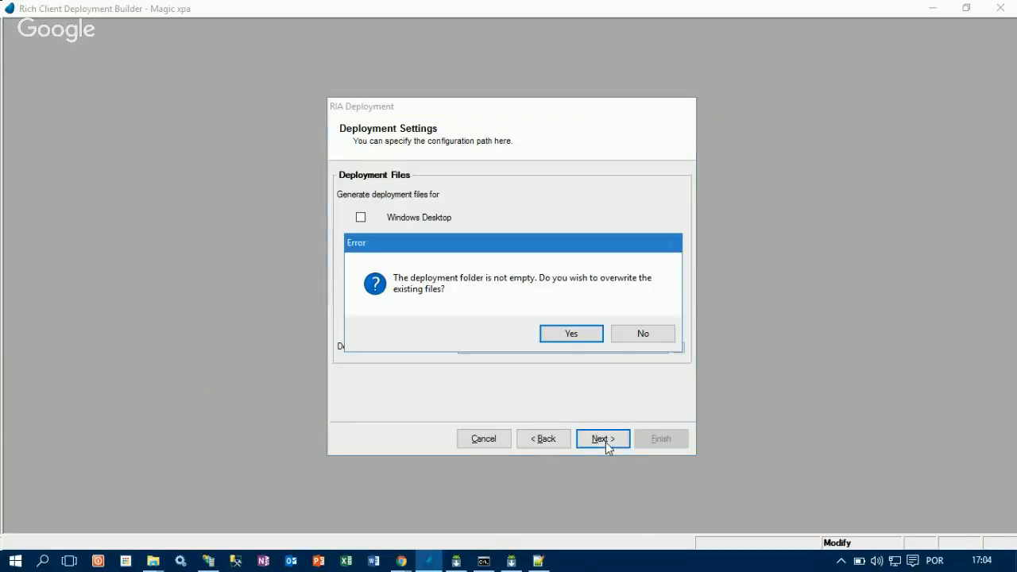
click(581, 335)
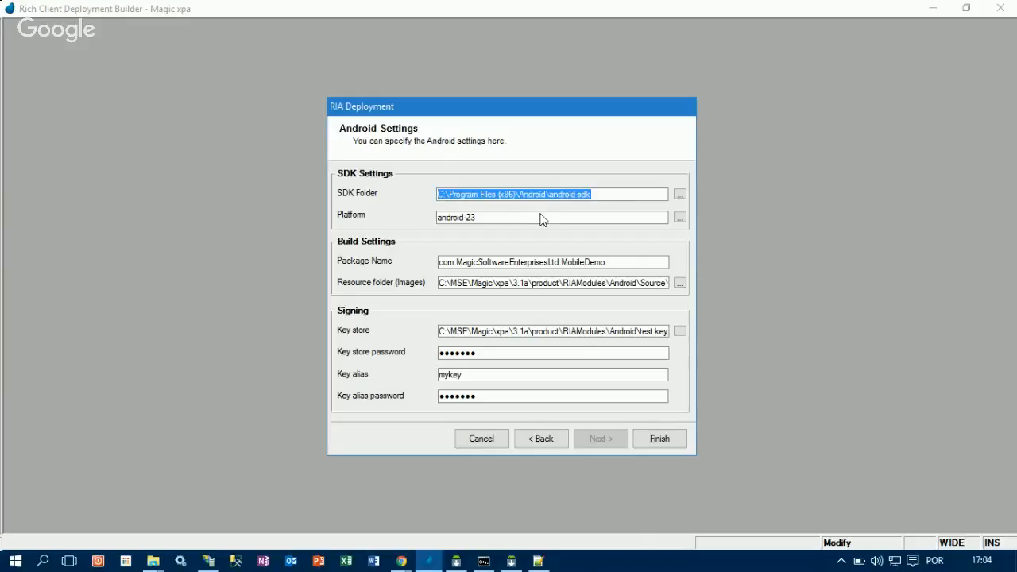
Step: Browse the android-sdk platforms folder for the Platform setting, then cancel the folder selection
key(Tab)
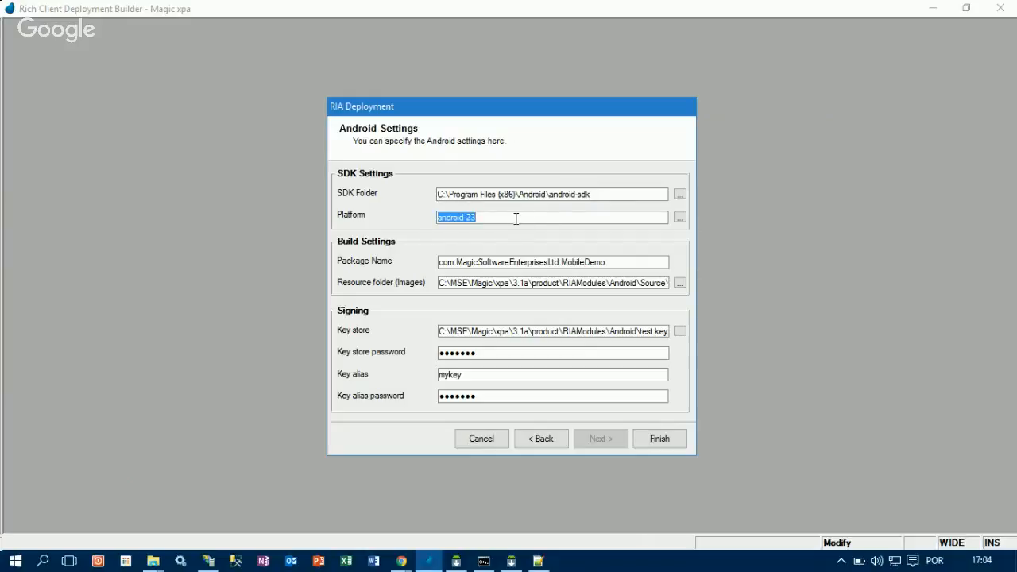
click(679, 217)
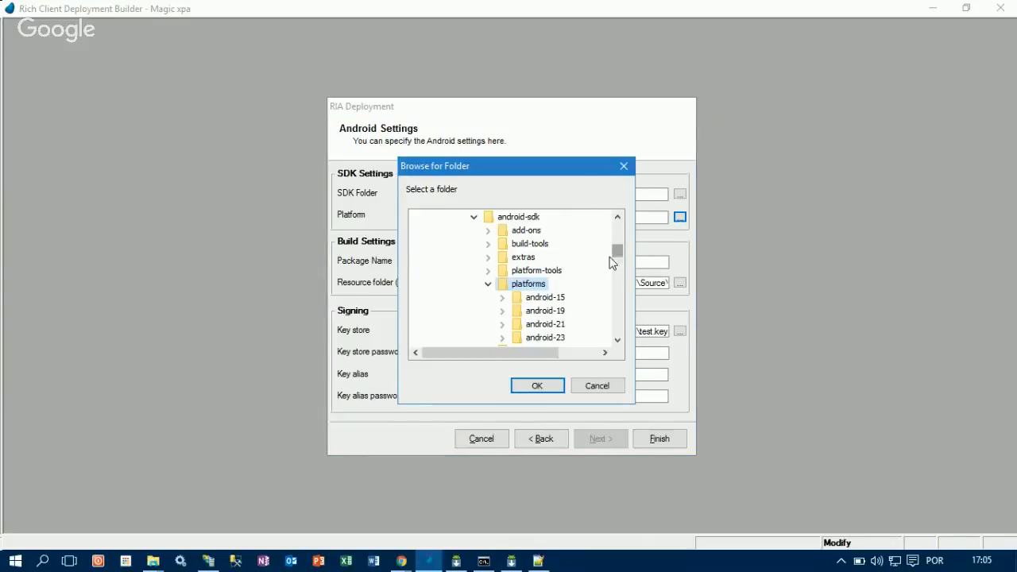
drag(617, 260, 616, 242)
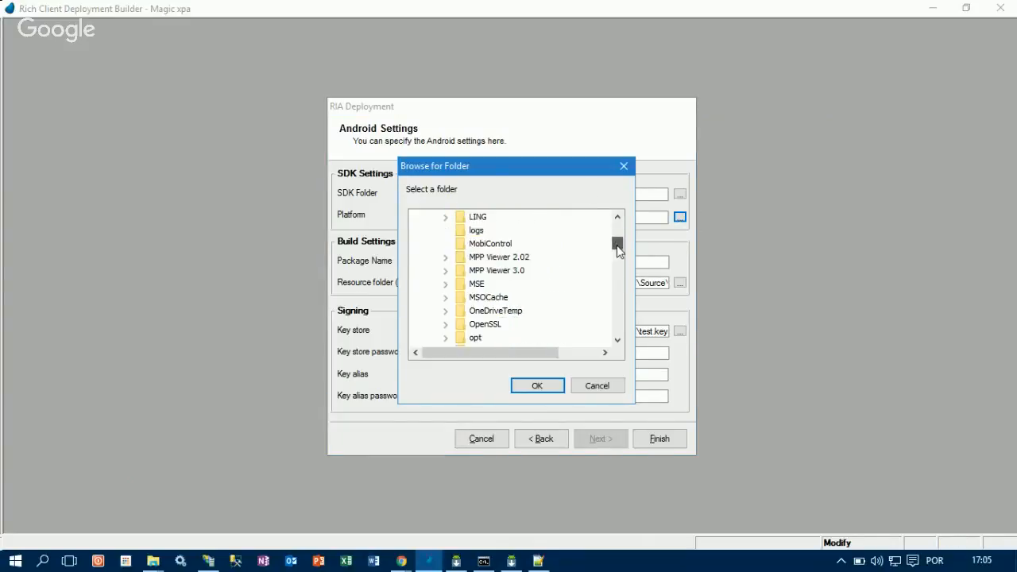
click(618, 385)
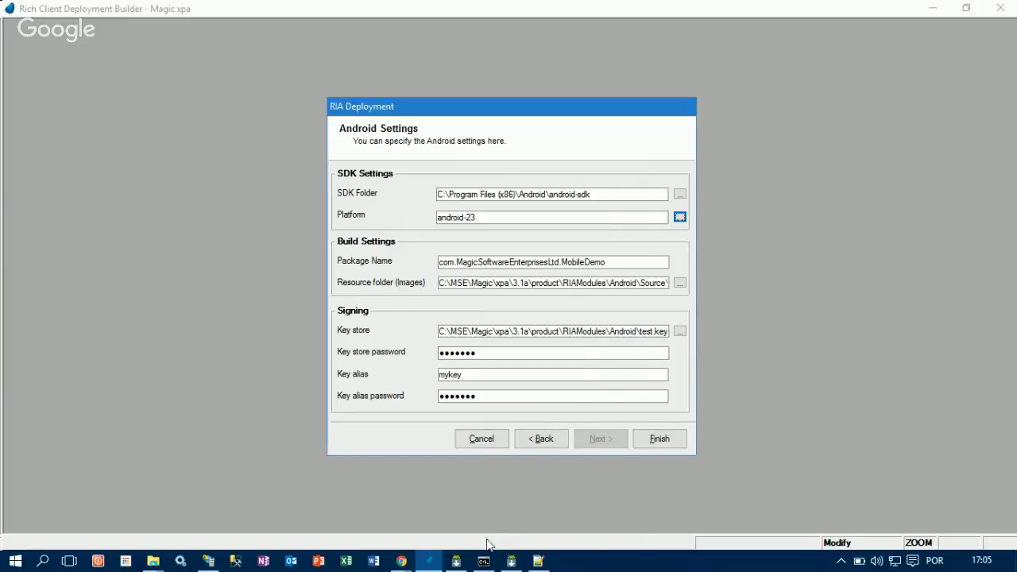
Step: Switch to Android SDK Manager to review the list of Android API packages, then close it
mouse_move(511, 564)
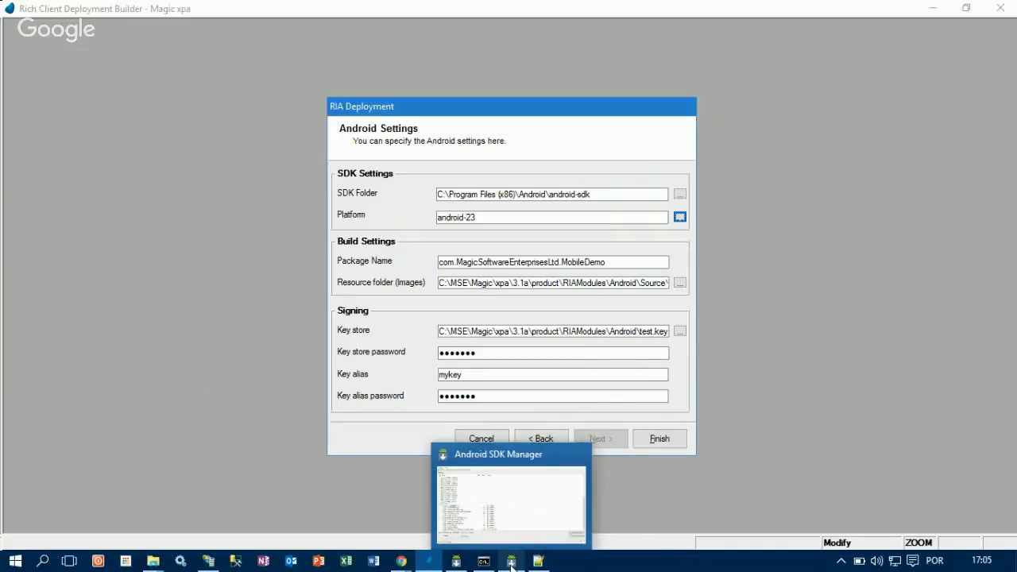
mouse_move(457, 566)
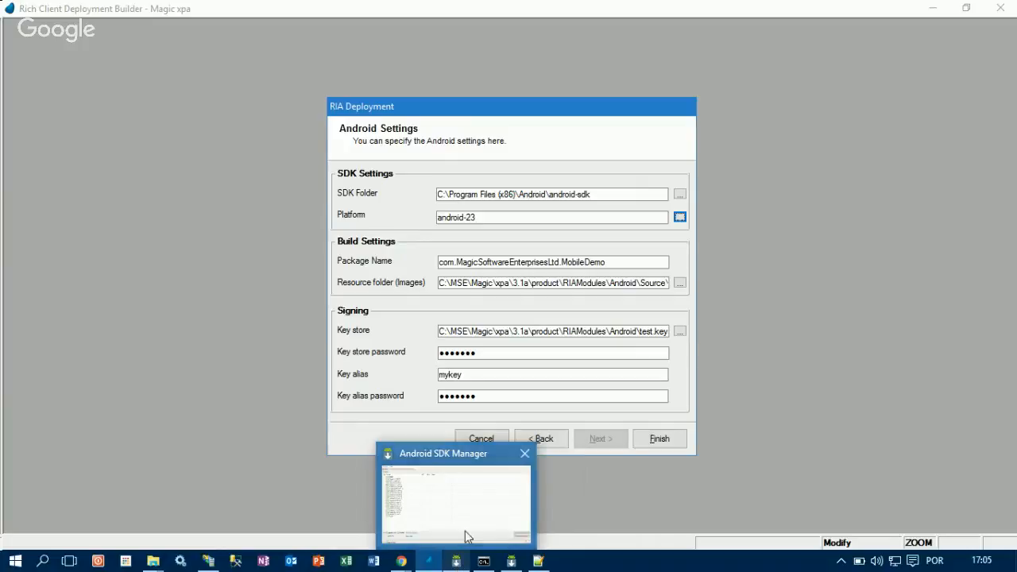
click(465, 530)
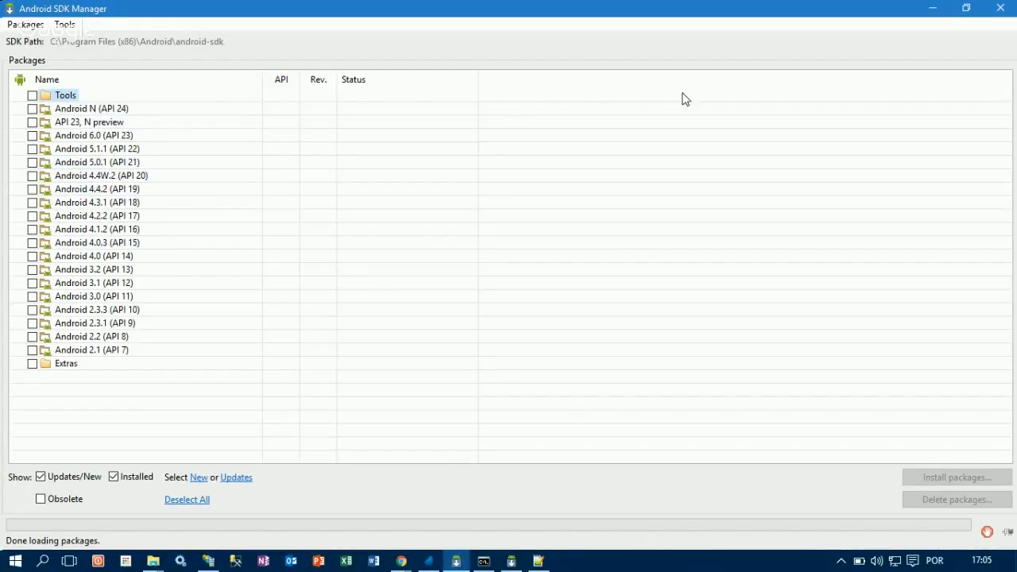
click(1000, 8)
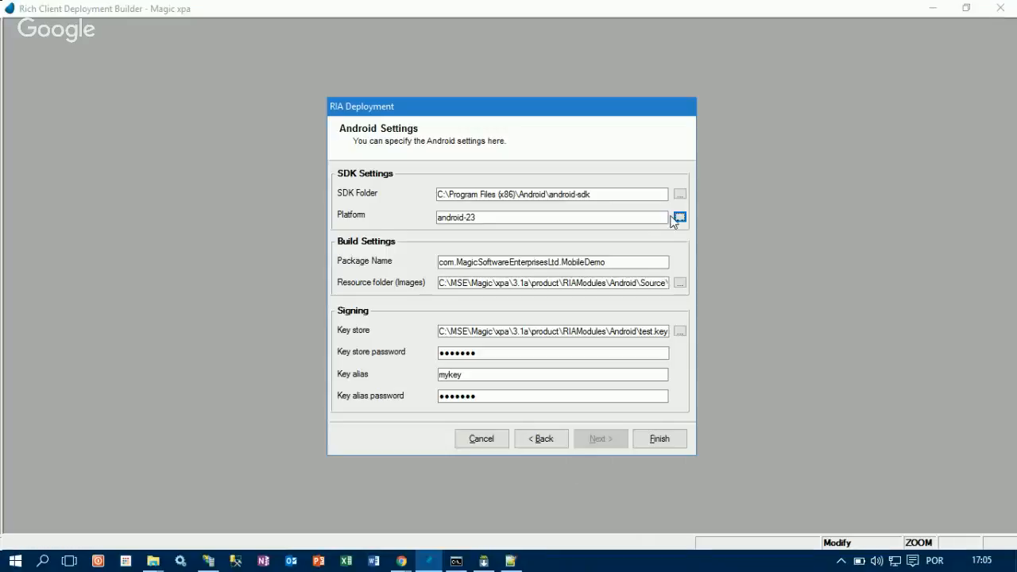
Step: Review the package name, the image resource folder path and the key store path in the Android settings
click(535, 263)
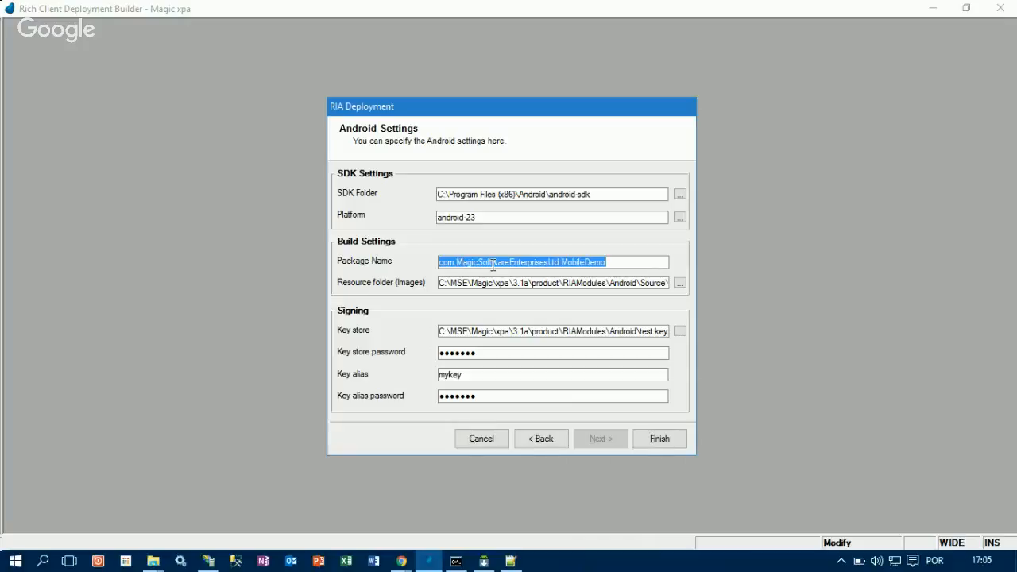
click(516, 282)
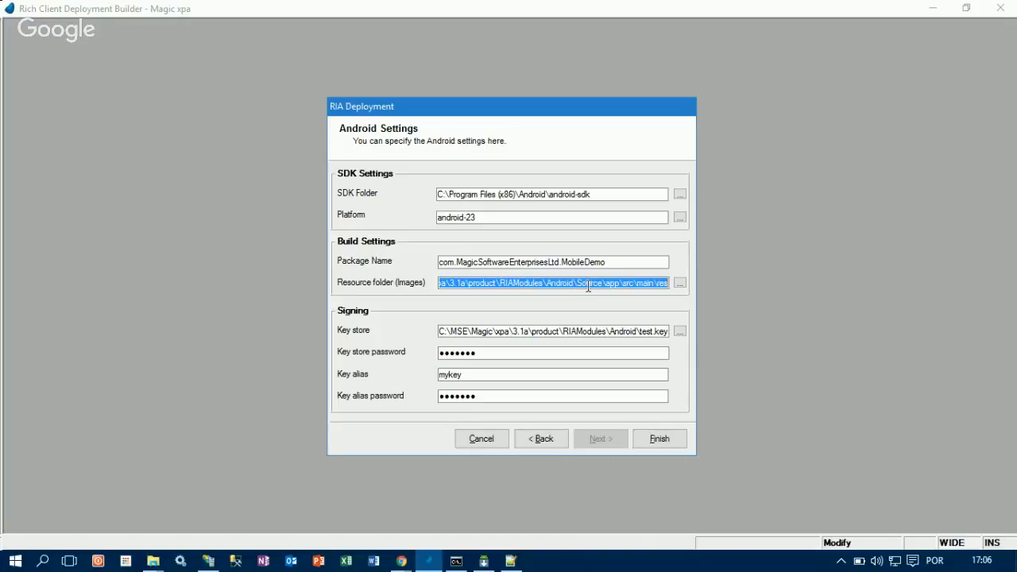
click(530, 331)
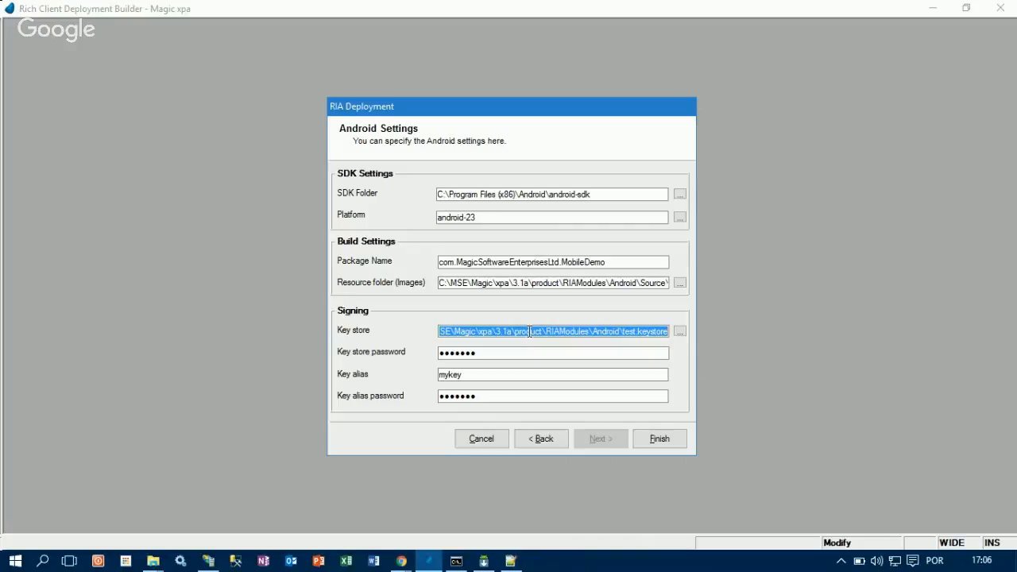
Step: Check the 3.1a RIAModules\Android folder in File Explorer for test.keystore, and return to the wizard to review the key store and its password field
click(155, 563)
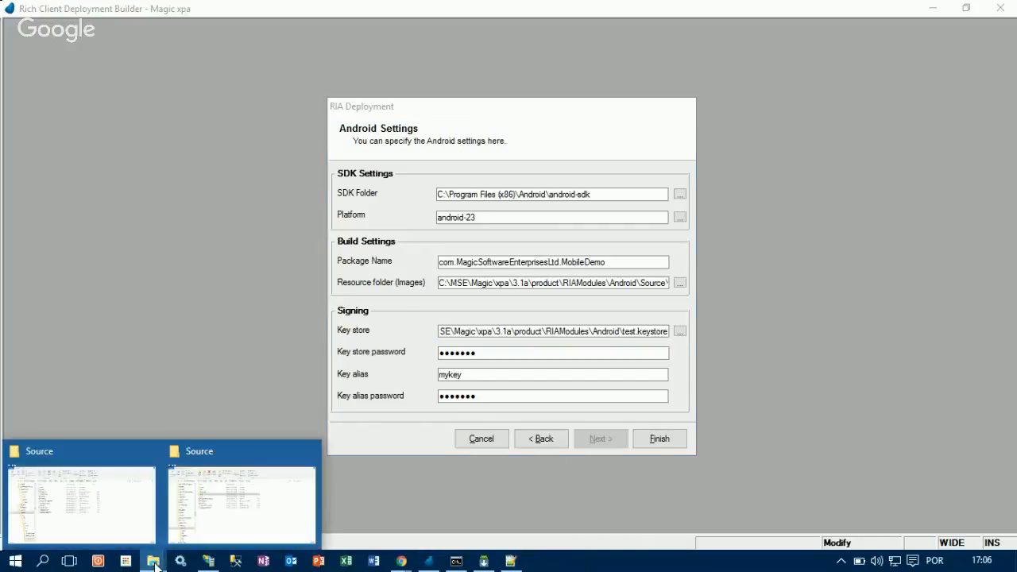
click(129, 524)
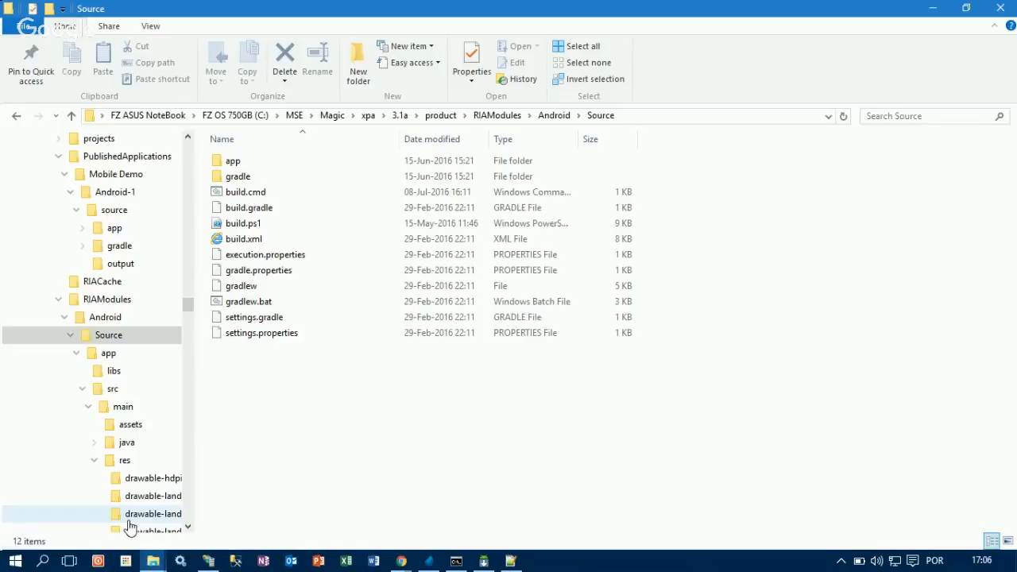
click(554, 115)
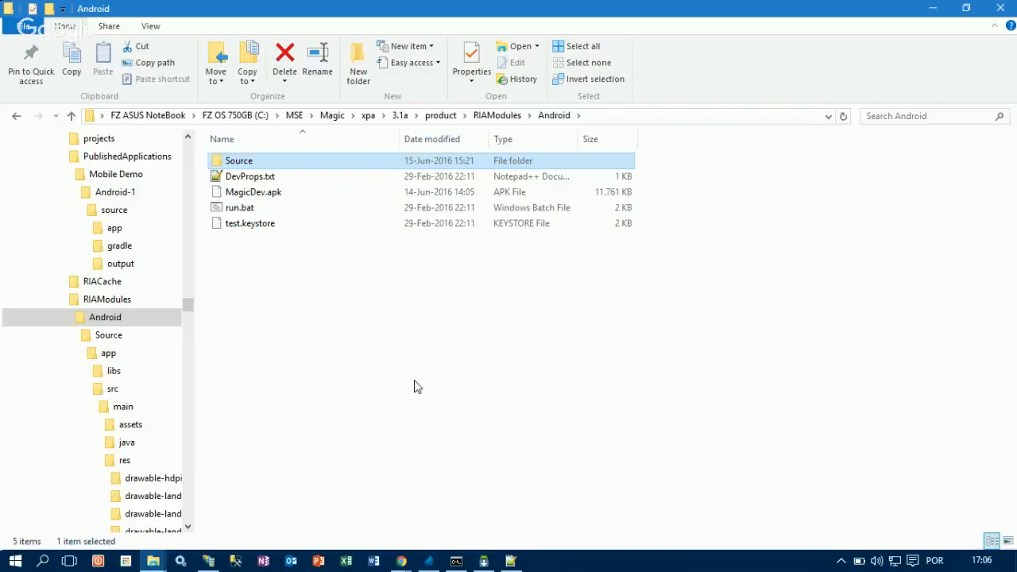
click(429, 560)
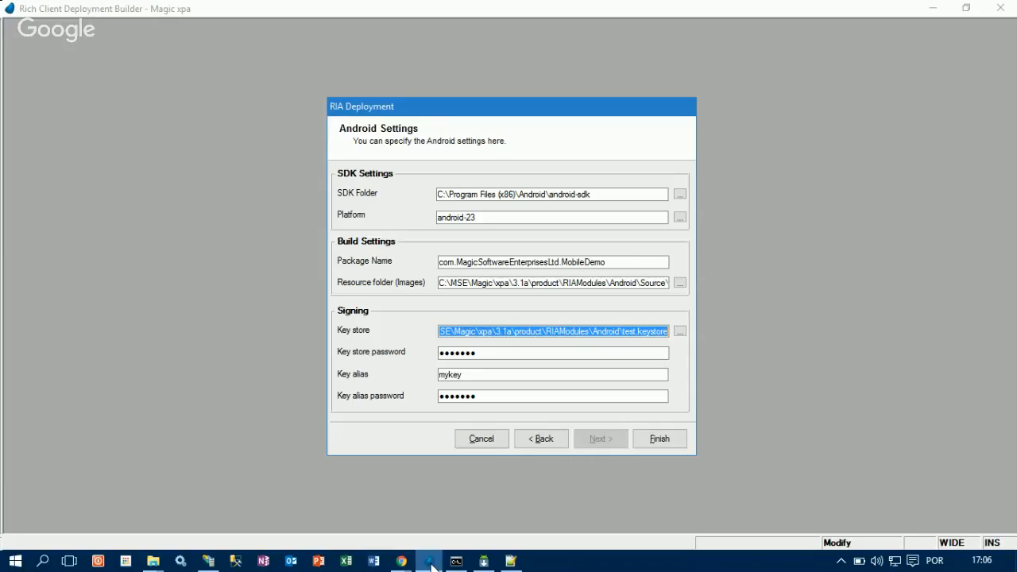
click(501, 357)
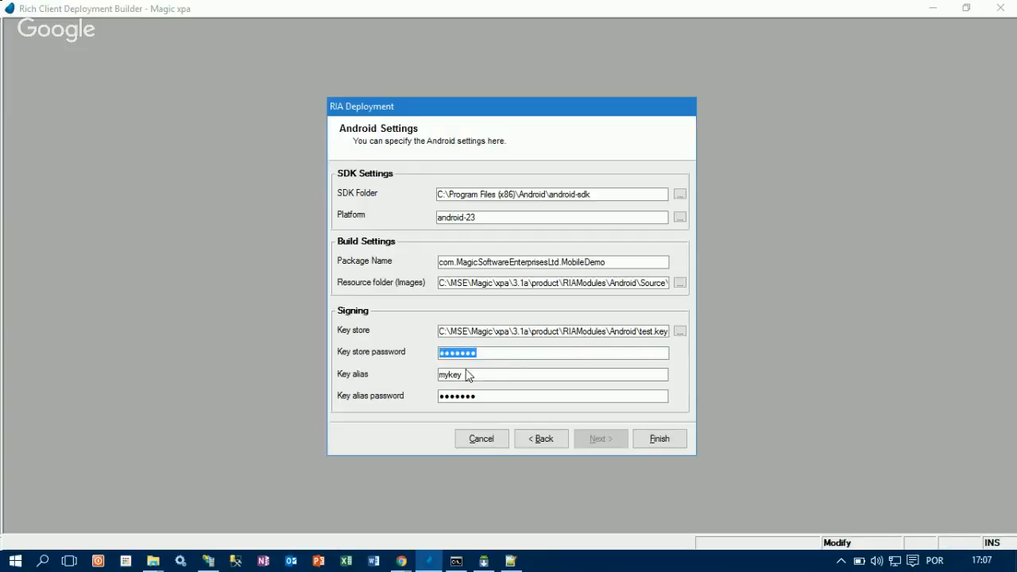
click(553, 333)
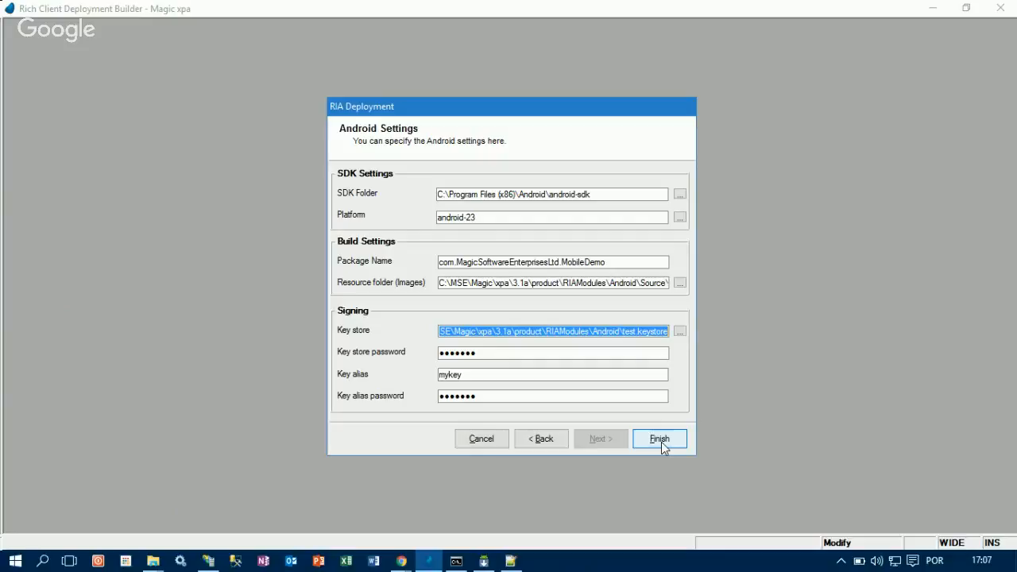
Step: Switch to File Explorer and open the Mobile Demo folder inside the 3.1a PublishedApplications folder
click(145, 550)
click(127, 518)
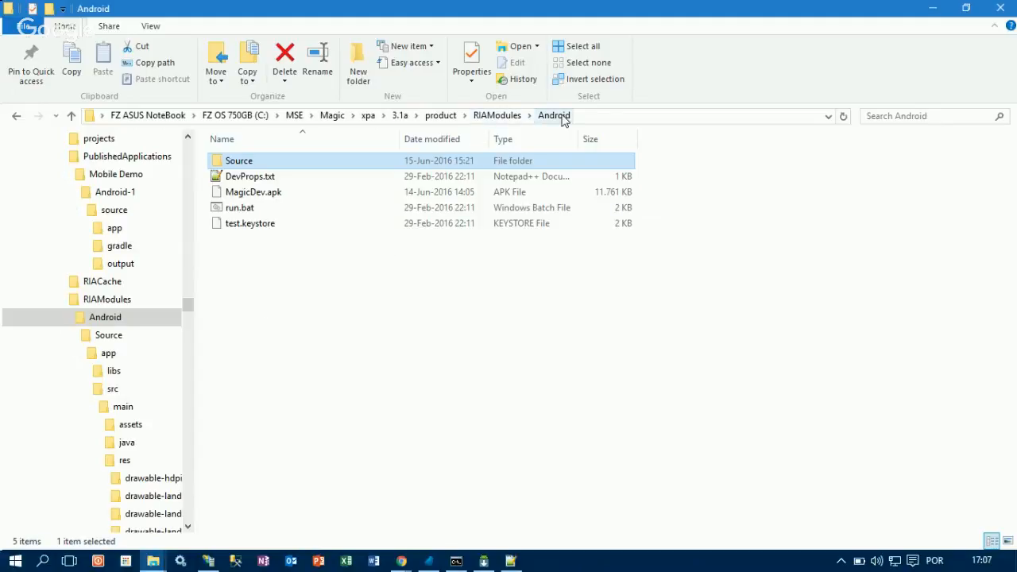
click(97, 159)
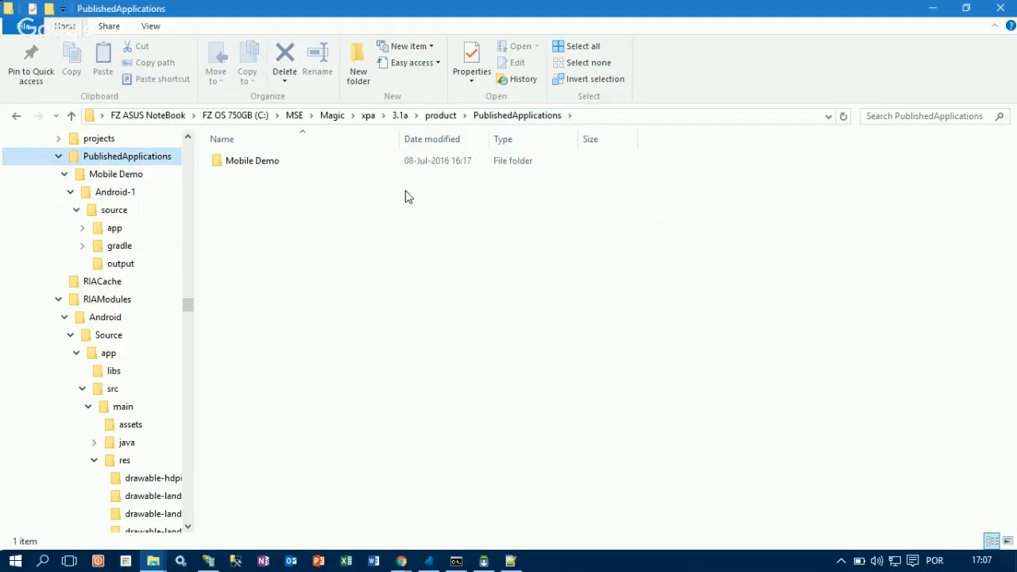
double_click(221, 166)
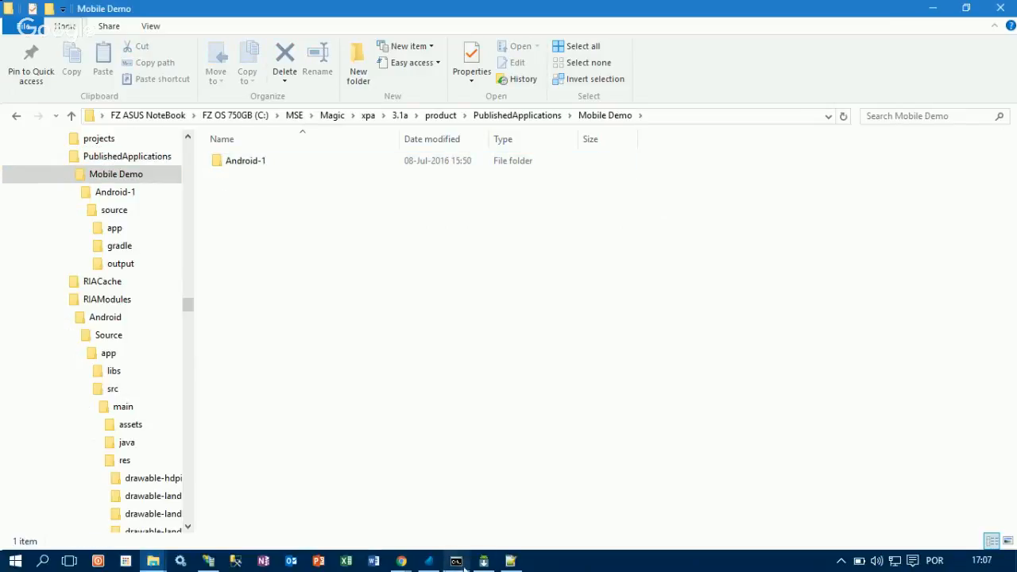
Step: Return to the Magic xpa deployment wizard and finish it with the current Android settings to build the Mobile Demo client
click(426, 563)
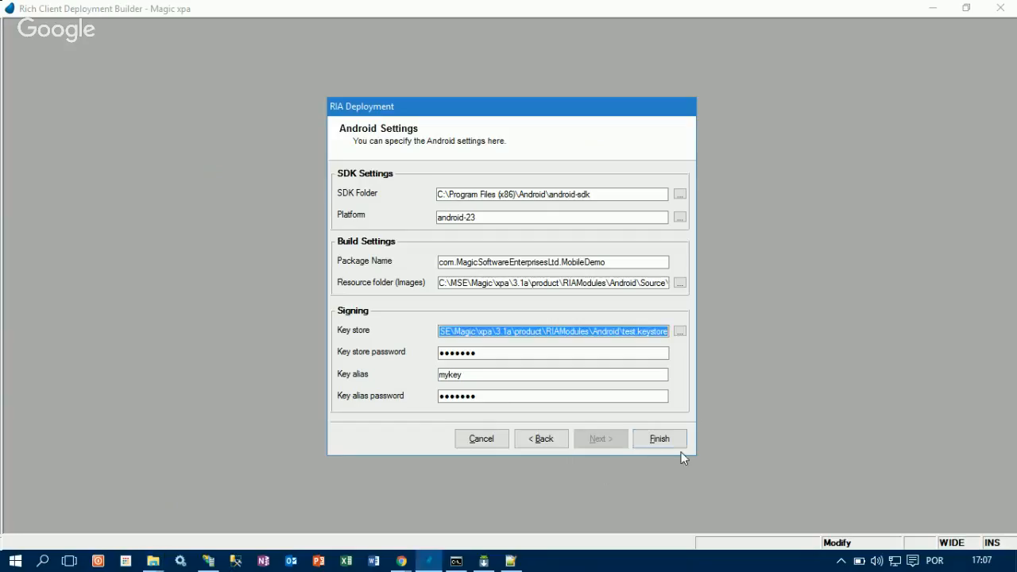
click(675, 438)
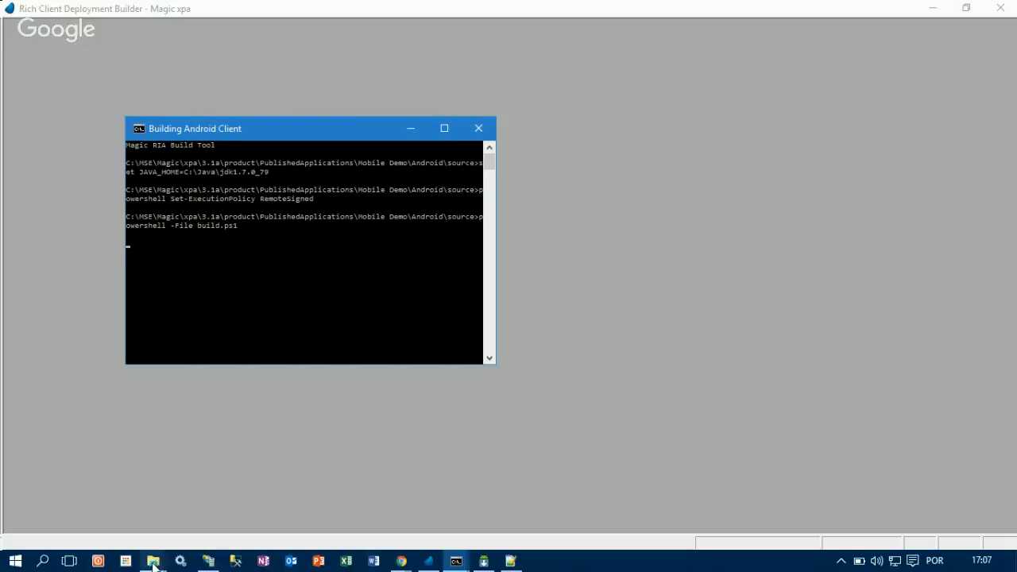
mouse_move(153, 564)
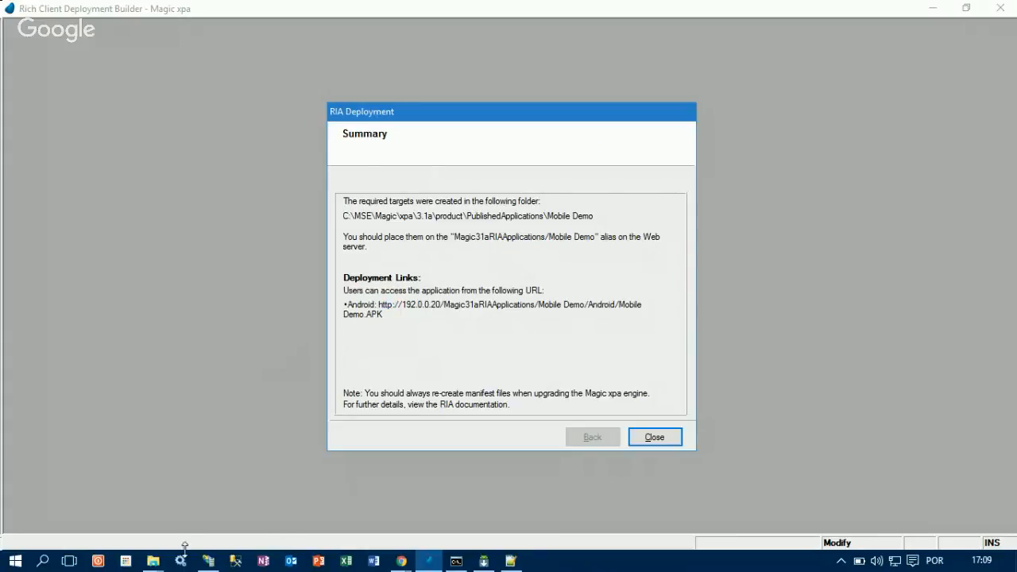
Step: Switch to File Explorer, open the Android folder inside Mobile Demo, and open Mobile Demo.txt to review its properties
click(151, 563)
click(106, 515)
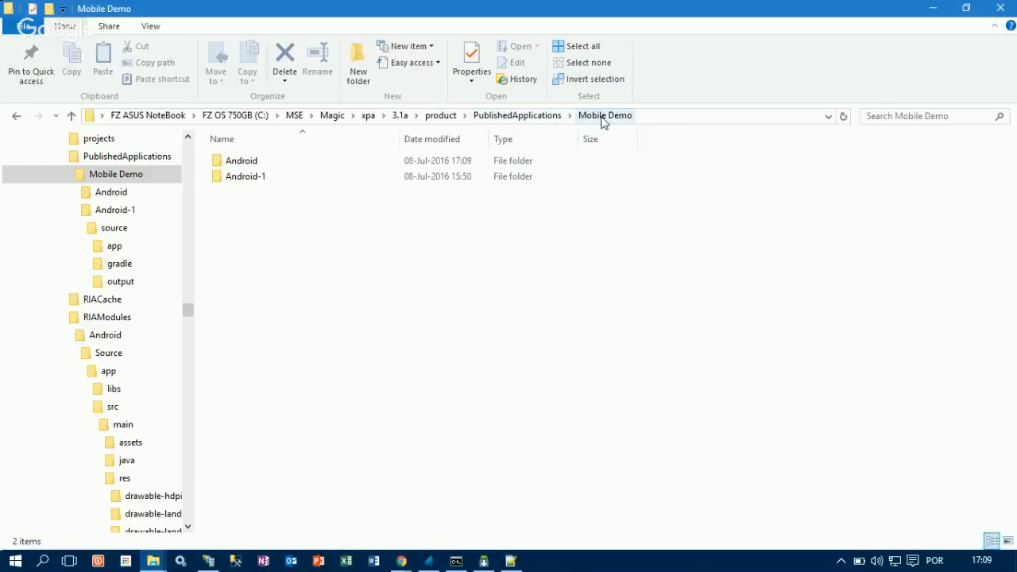
double_click(218, 162)
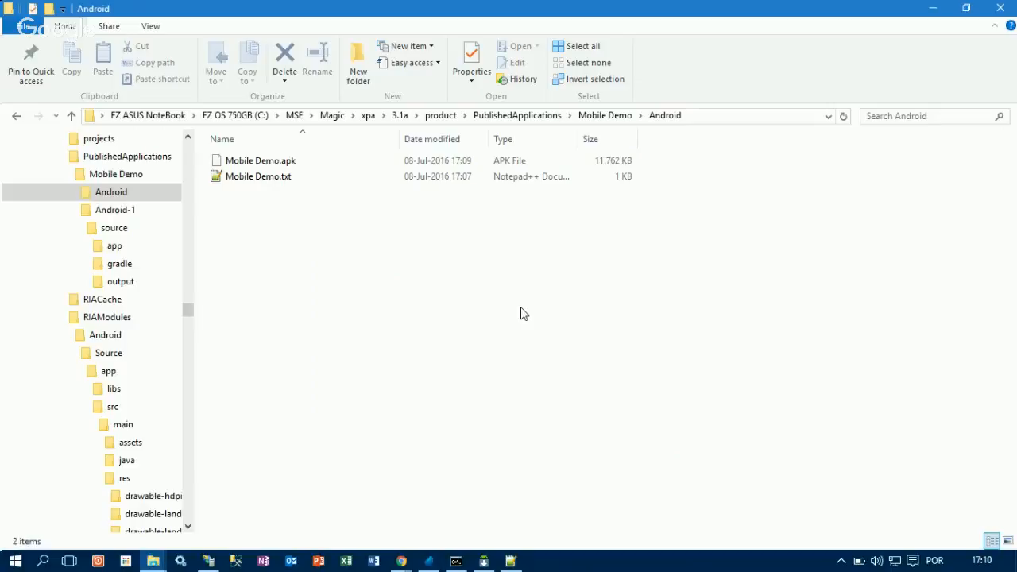
double_click(246, 176)
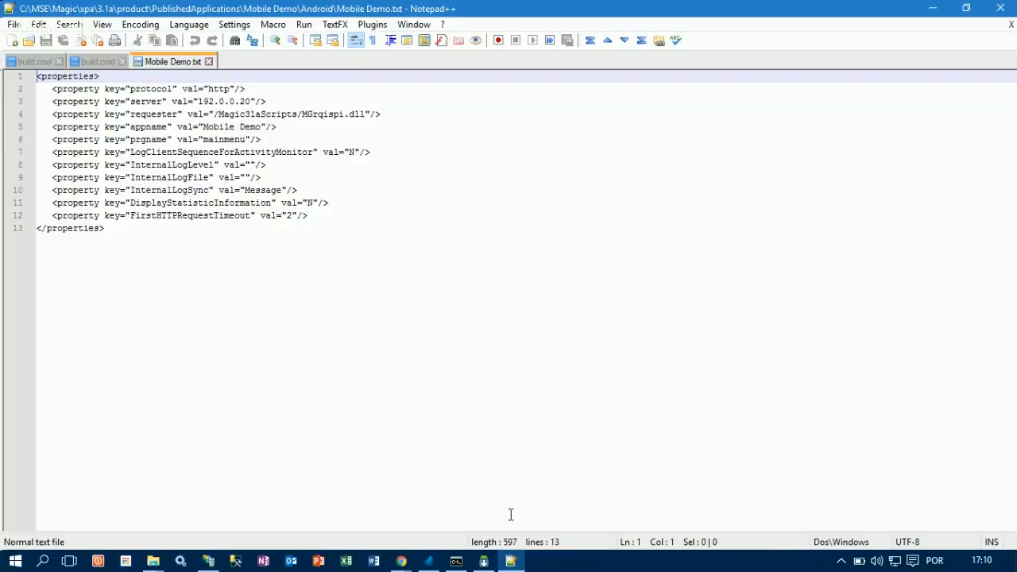
Step: Return to the deployment wizard's summary and copy the complete Android deployment URL
mouse_move(482, 563)
click(429, 560)
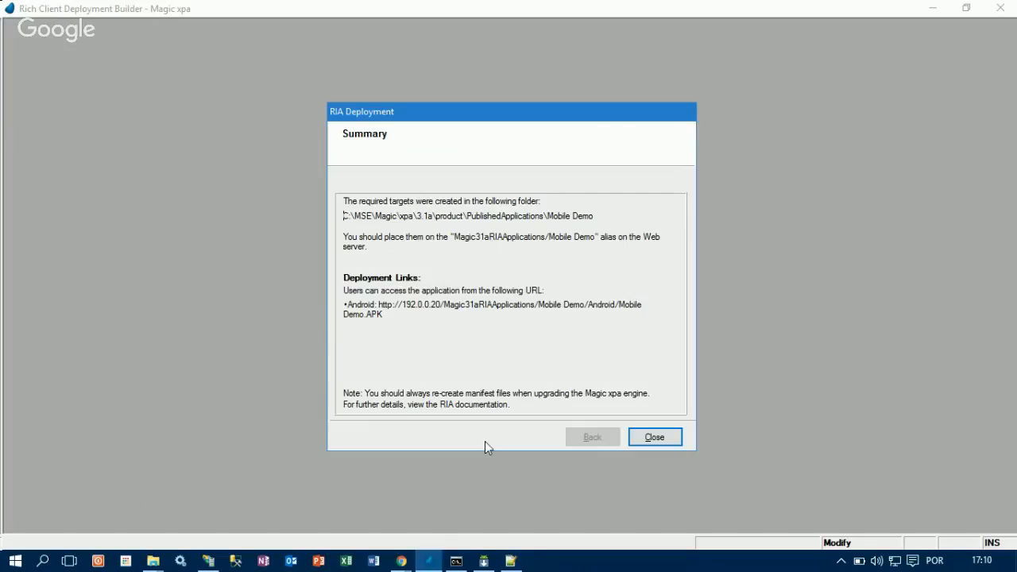
click(376, 308)
drag(378, 307, 384, 314)
key(ctrl+c)
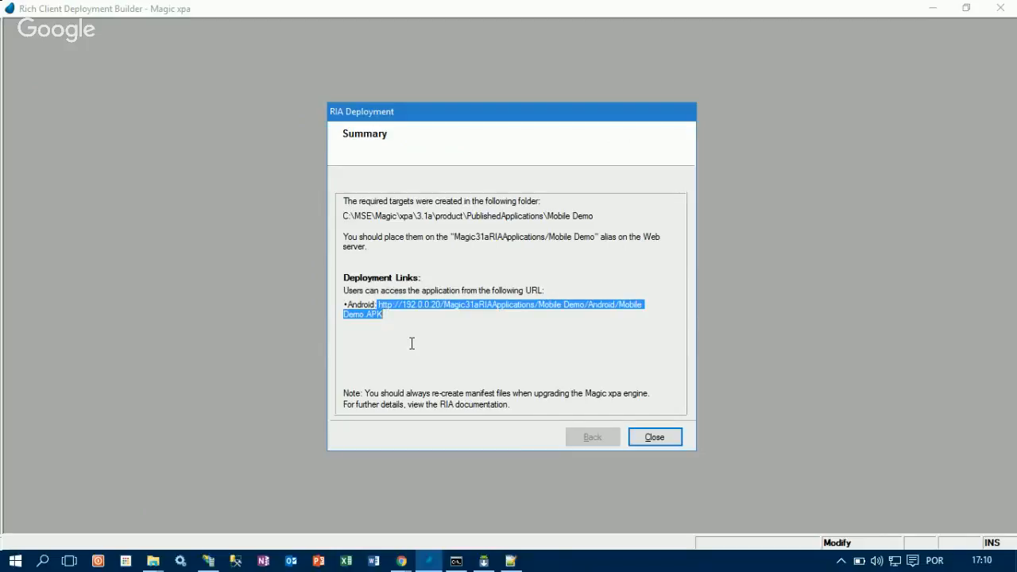
Step: Switch to the Chrome window with the Gradle page and enter the copied deployment URL as its address, changing the APK extension to TXT
click(401, 560)
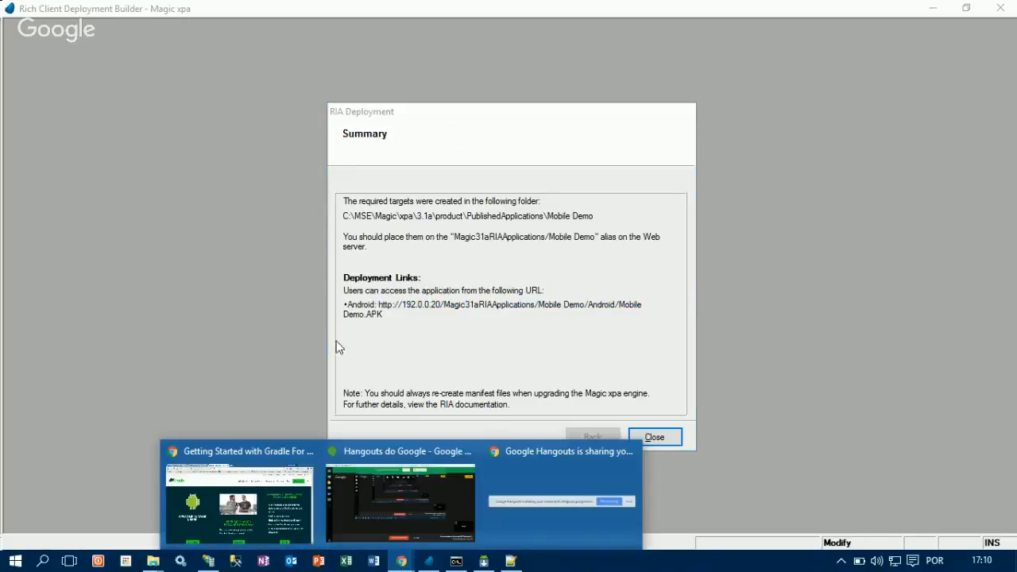
click(226, 501)
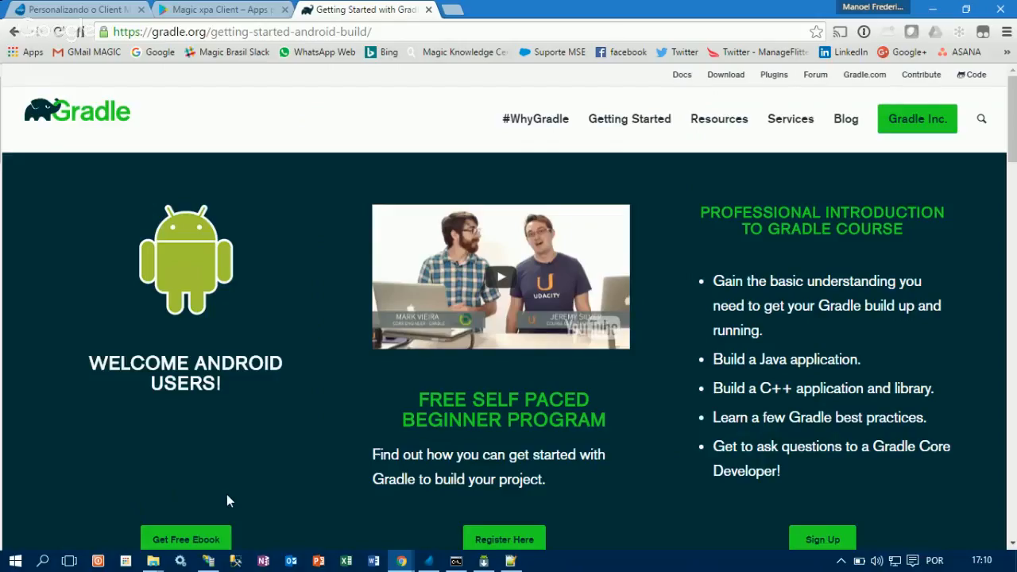
click(395, 35)
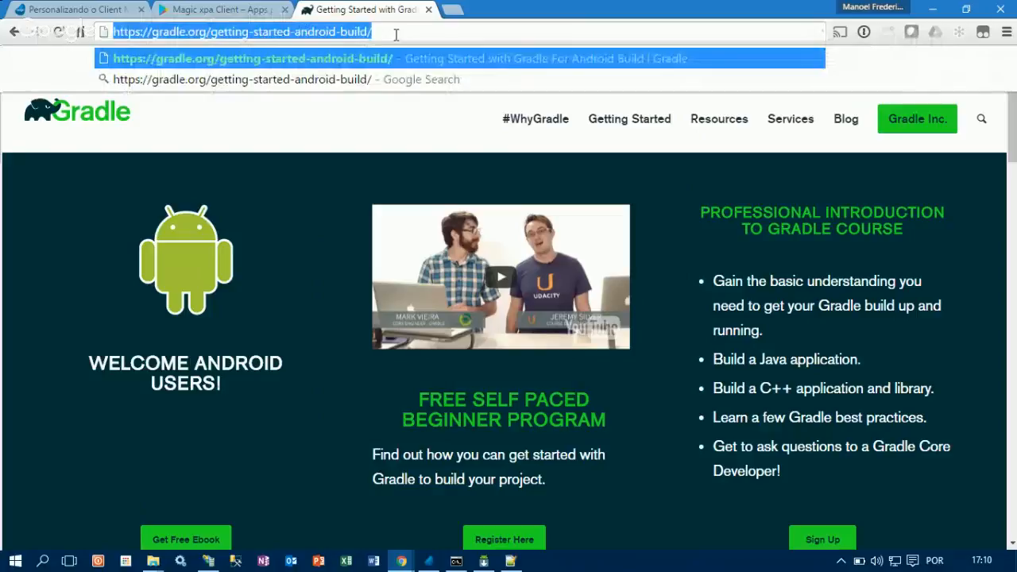
key(ctrl+v)
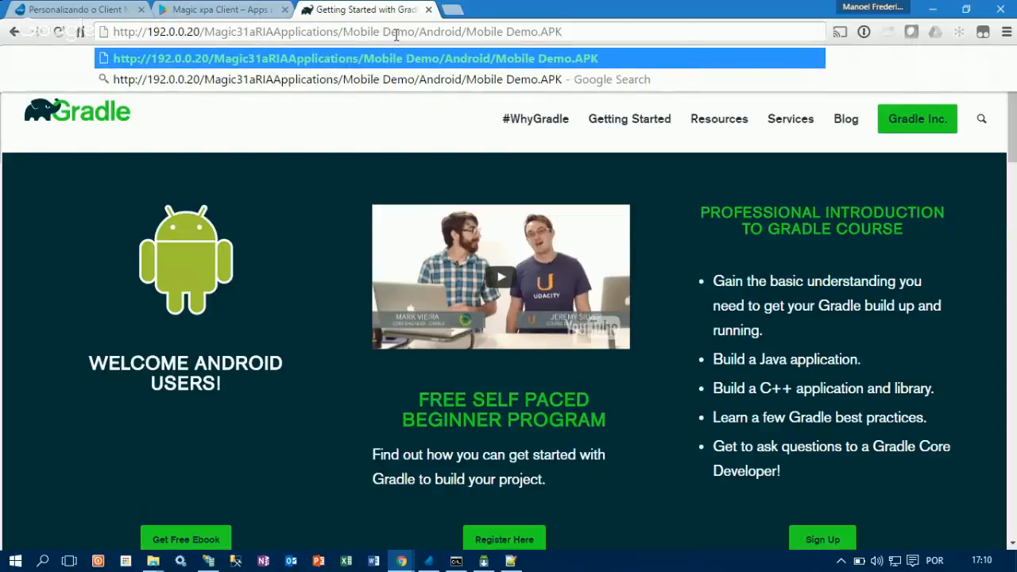
key(BackSpace)
key(BackSpace)
key(BackSpace)
text(TXT)
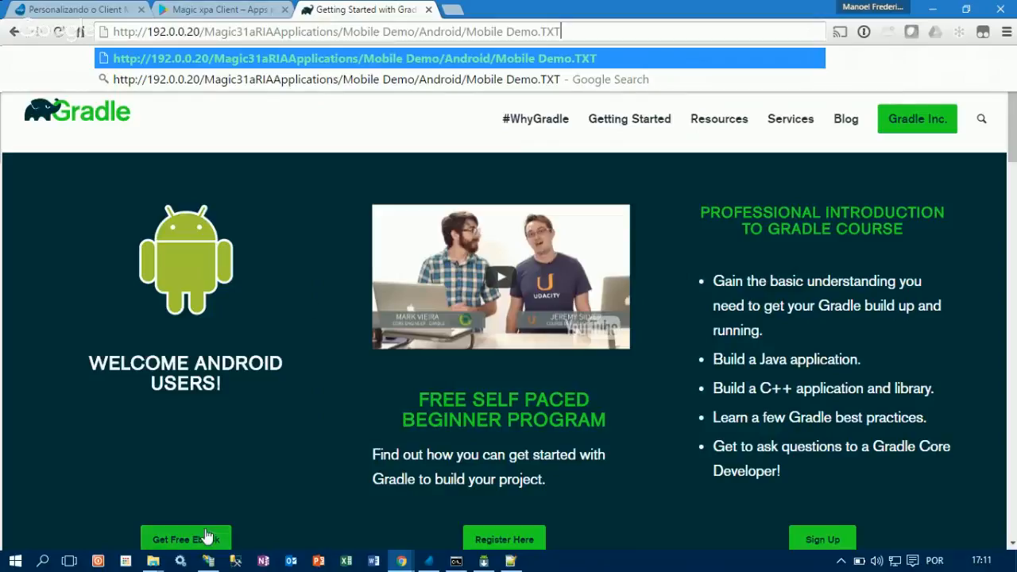
Step: Check the generated Mobile Demo files in File Explorer, and return to Chrome to load the entered TXT address
click(154, 561)
click(133, 526)
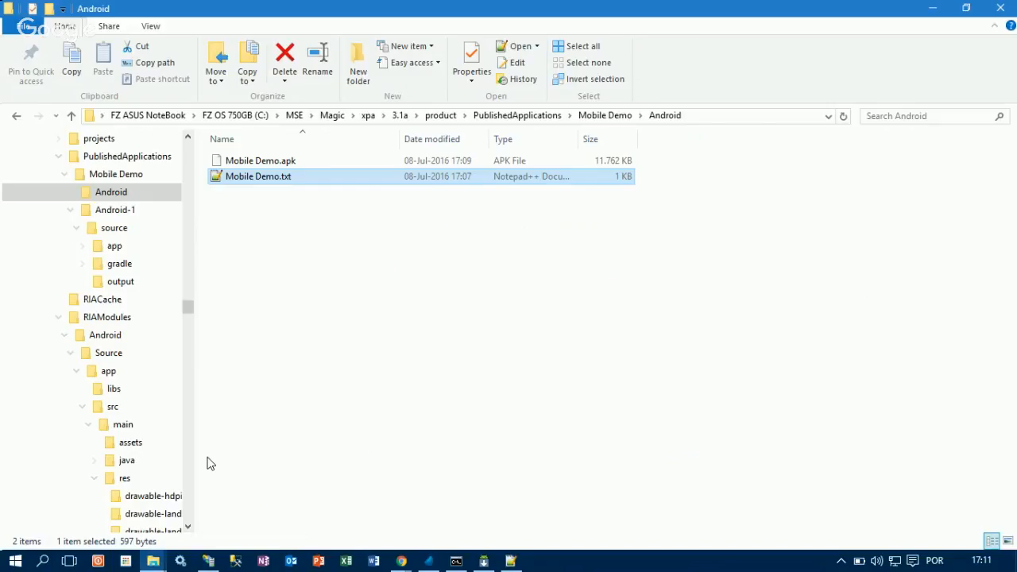
click(401, 561)
click(242, 480)
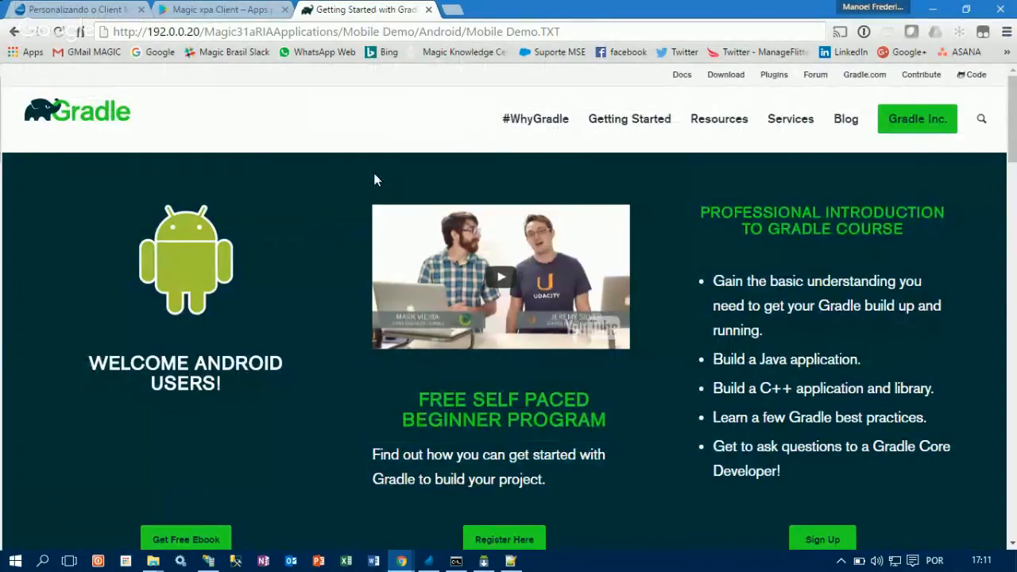
key(Return)
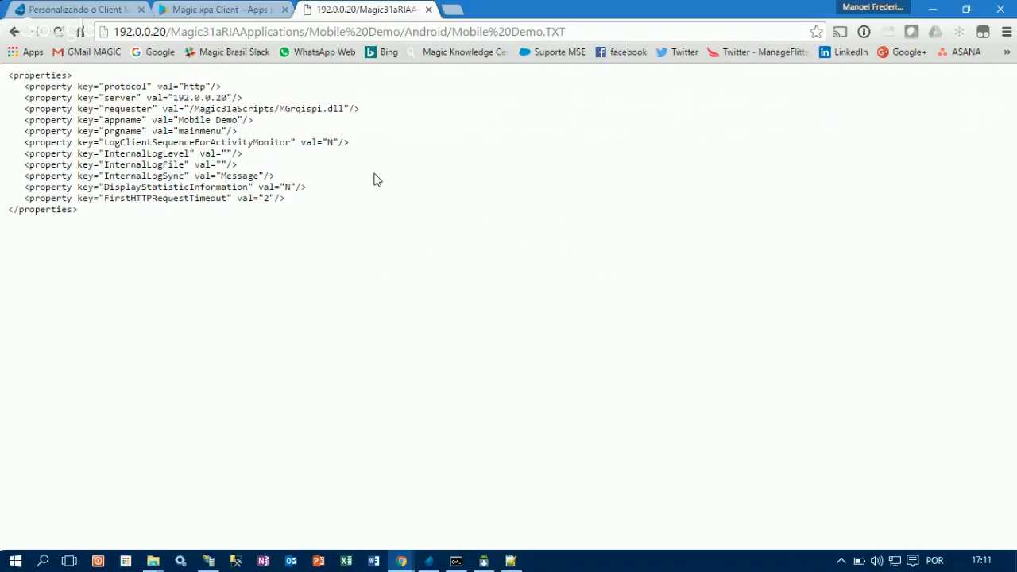
Step: Check the content of the Magic31aRIAApplications virtual directory in IIS Manager, and return to the properties page in Chrome
click(209, 561)
click(139, 265)
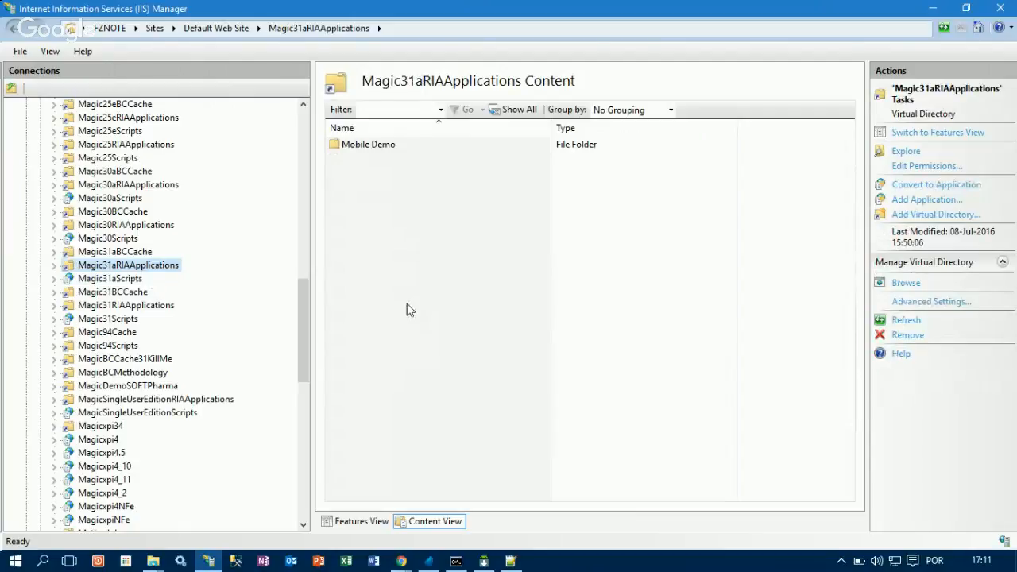
click(401, 562)
click(305, 529)
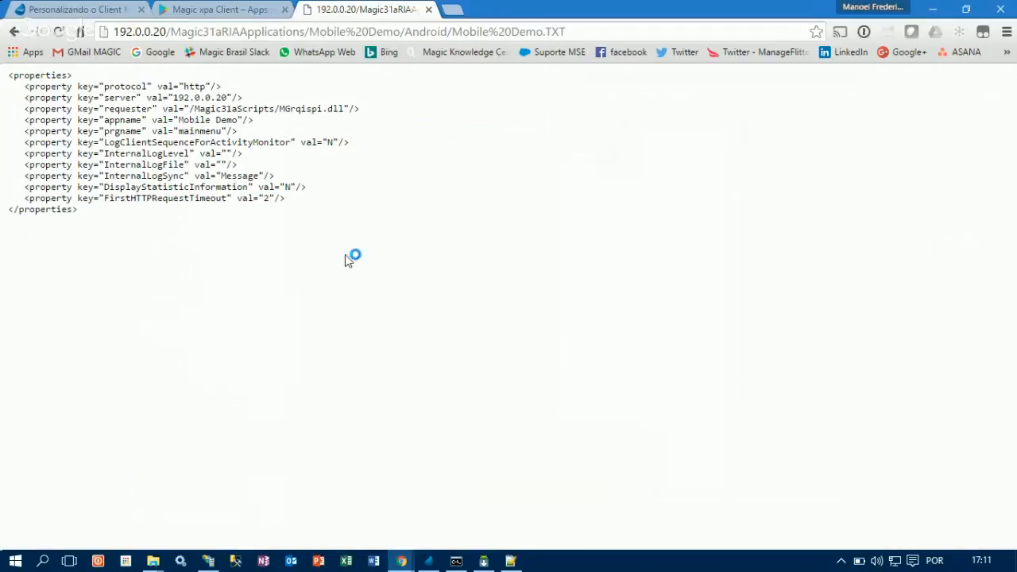
Step: Select the TXT page's address, and switch to File Explorer to select Mobile Demo.apk in the Android folder
click(577, 30)
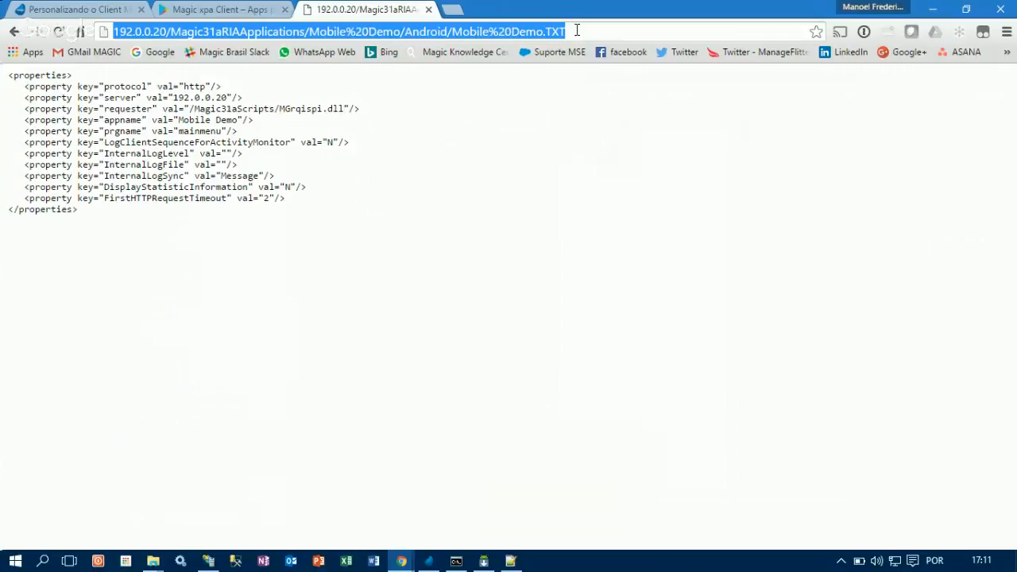
click(151, 561)
click(125, 518)
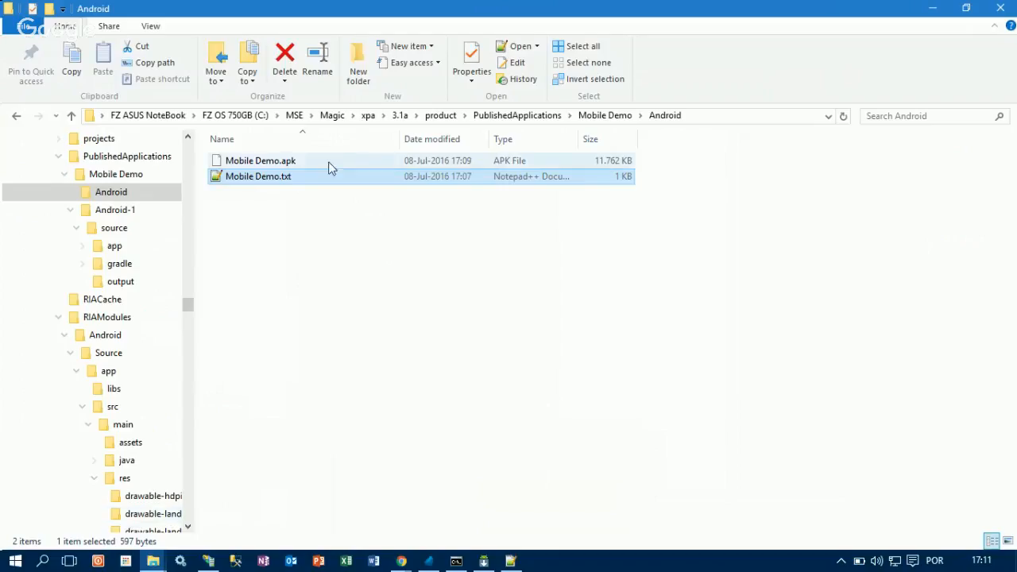
click(270, 162)
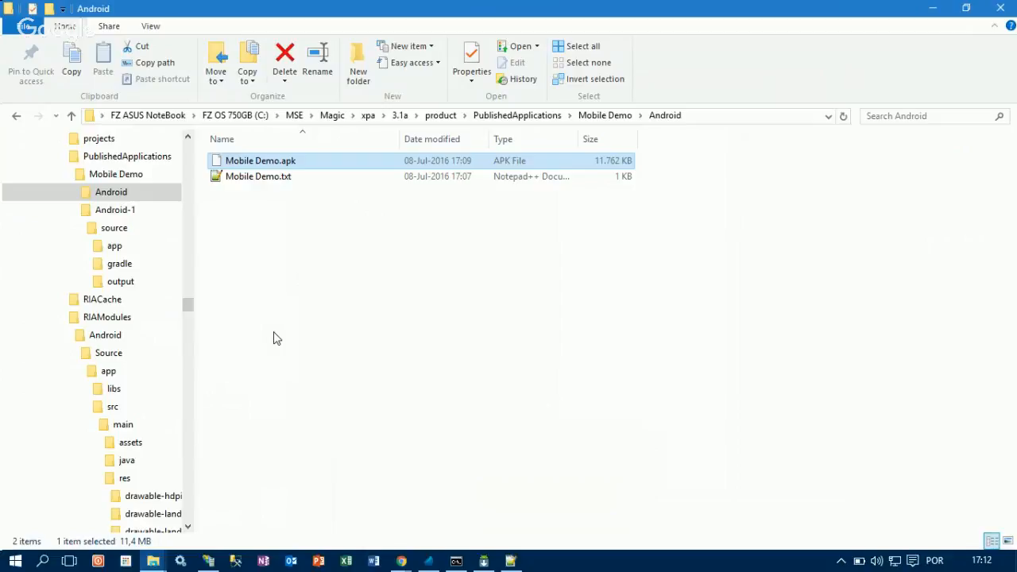
Step: Revisit the properties page in Chrome, and return to the Magic xpa deployment wizard to close its summary
click(401, 561)
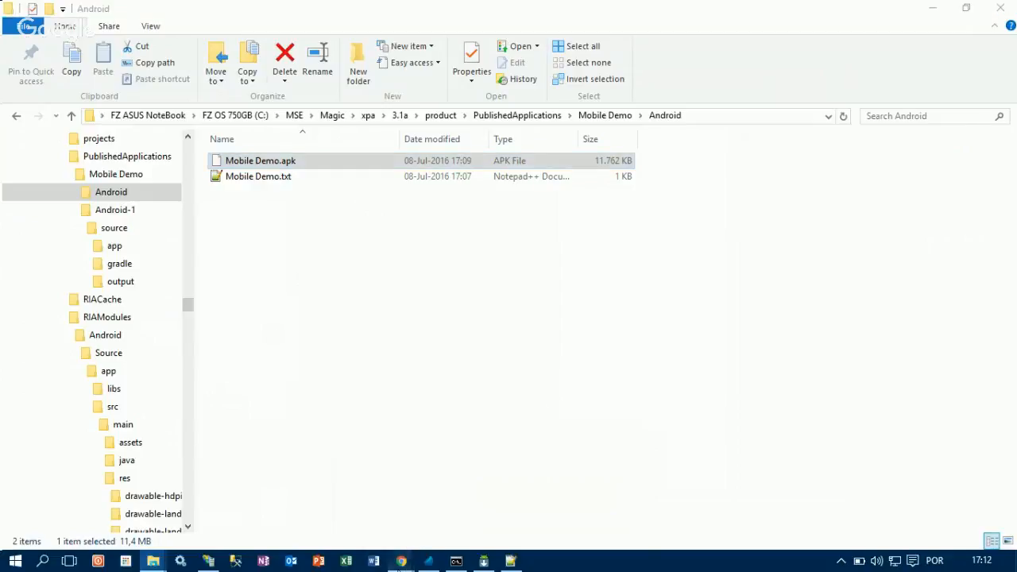
click(242, 522)
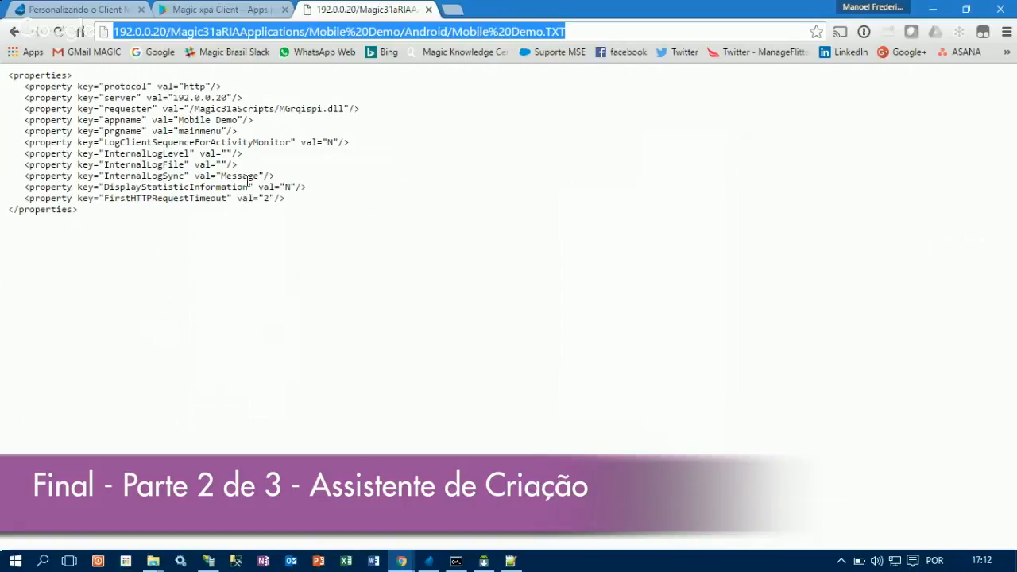
click(428, 561)
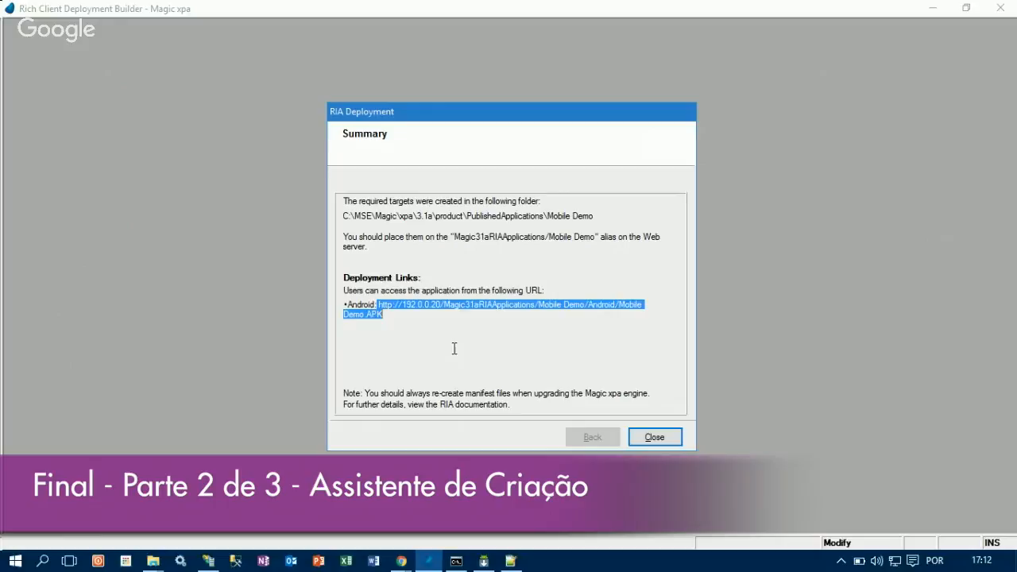
click(654, 437)
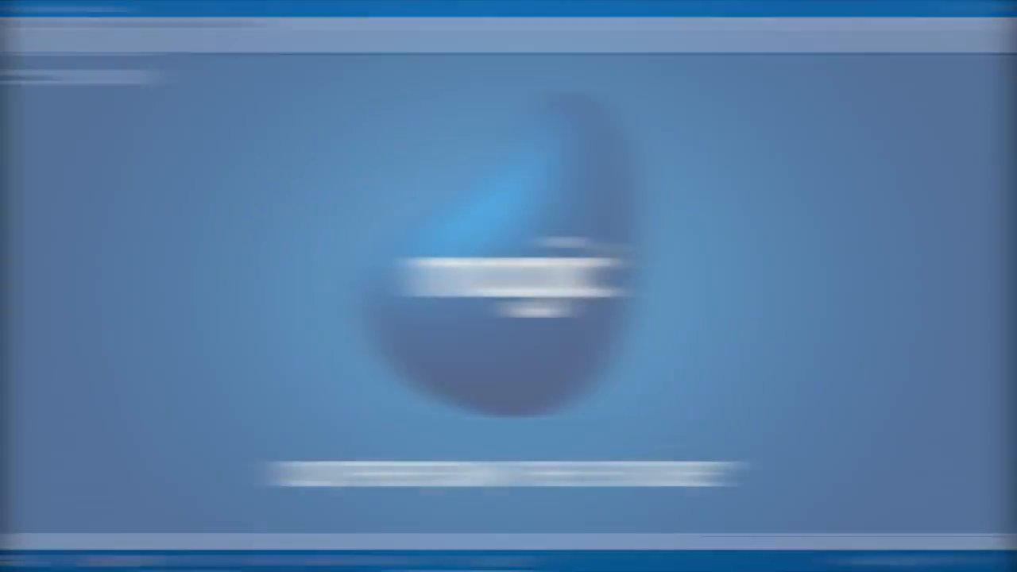